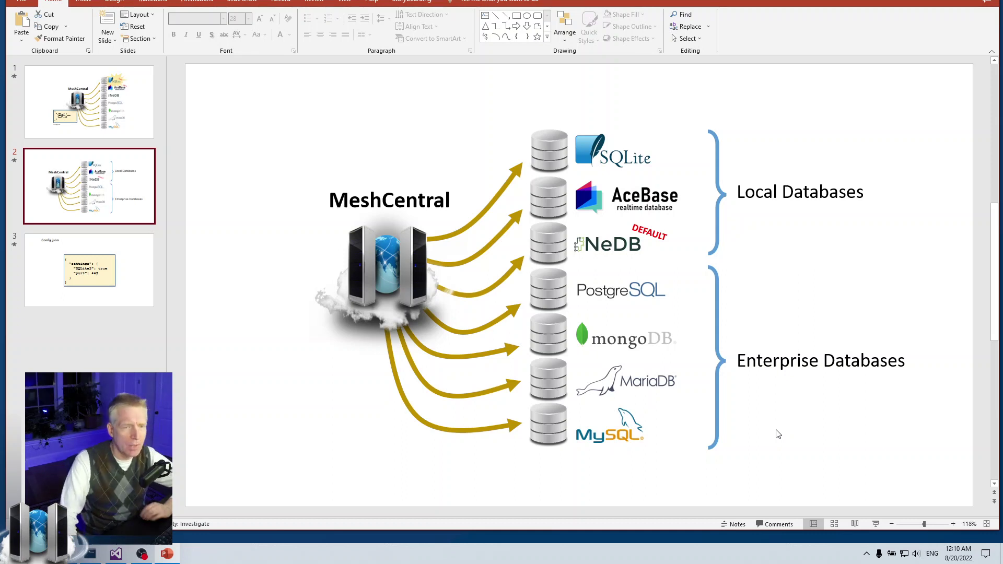
# Step: On the Config.json slide, highlight the SQLite3 key and its true value in the code
pyautogui.click(108, 271)
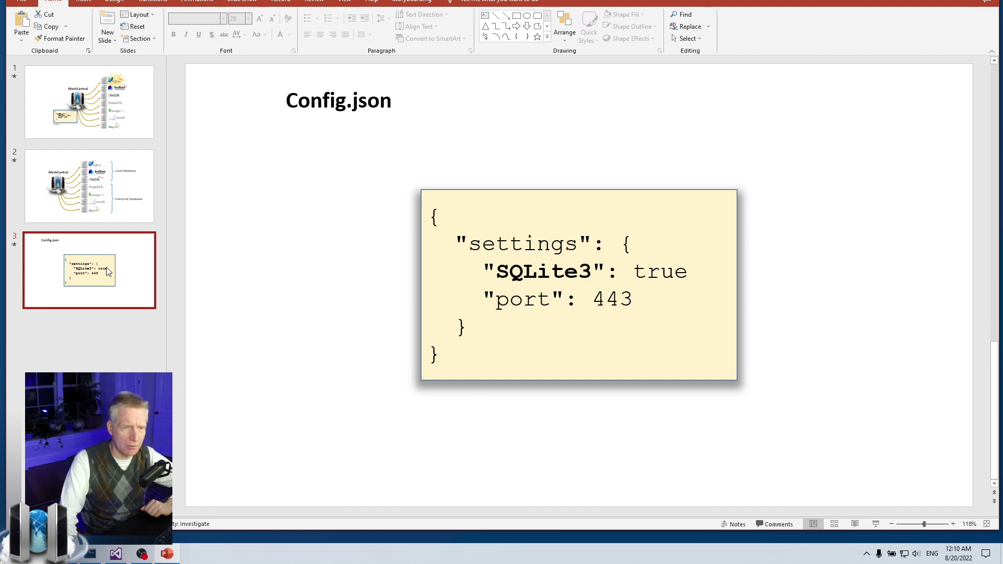
pyautogui.click(484, 244)
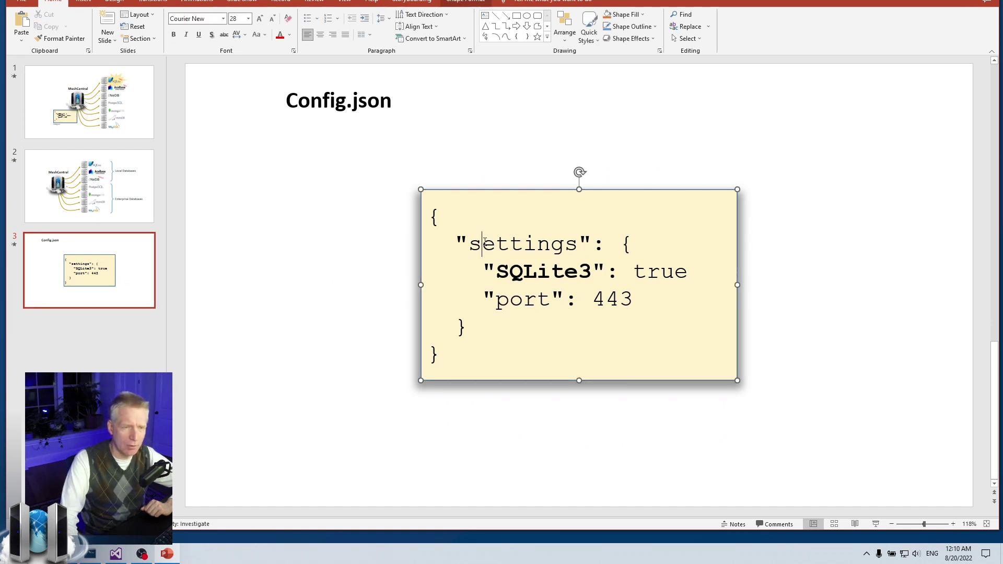
pyautogui.doubleClick(484, 244)
pyautogui.click(546, 418)
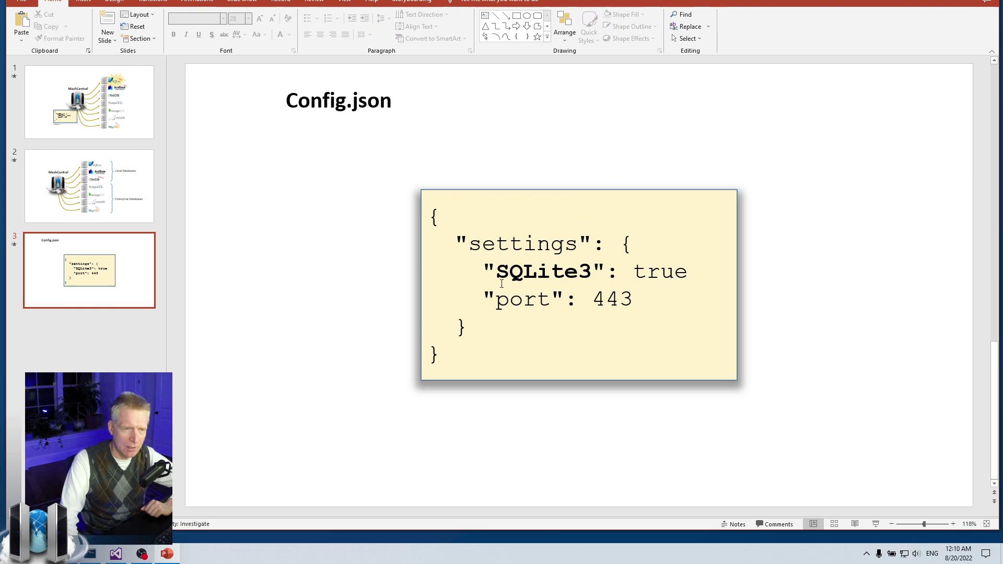
pyautogui.moveTo(498, 274); pyautogui.dragTo(592, 272)
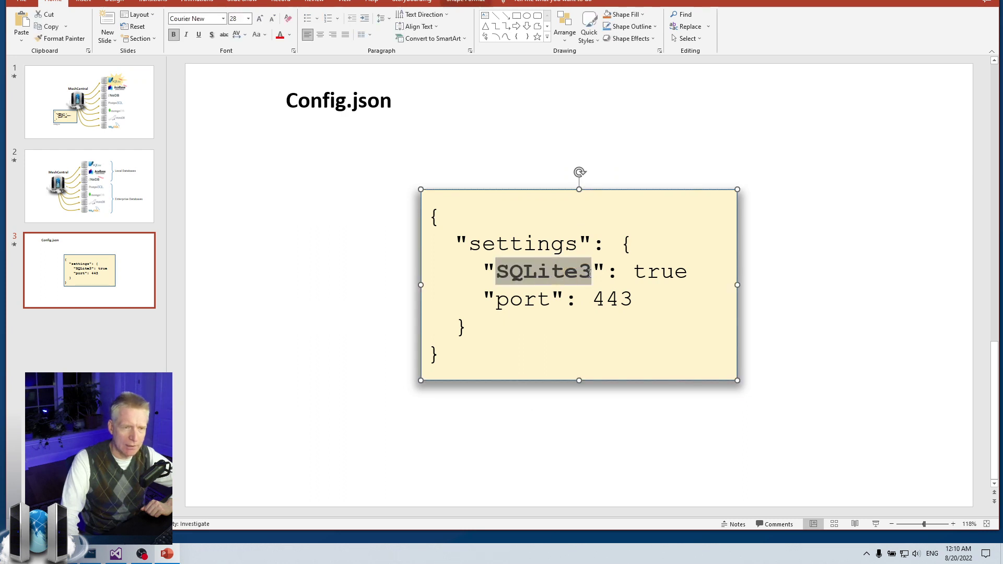
pyautogui.hotkey('ctrl', 'b')
pyautogui.doubleClick(641, 273)
pyautogui.click(692, 425)
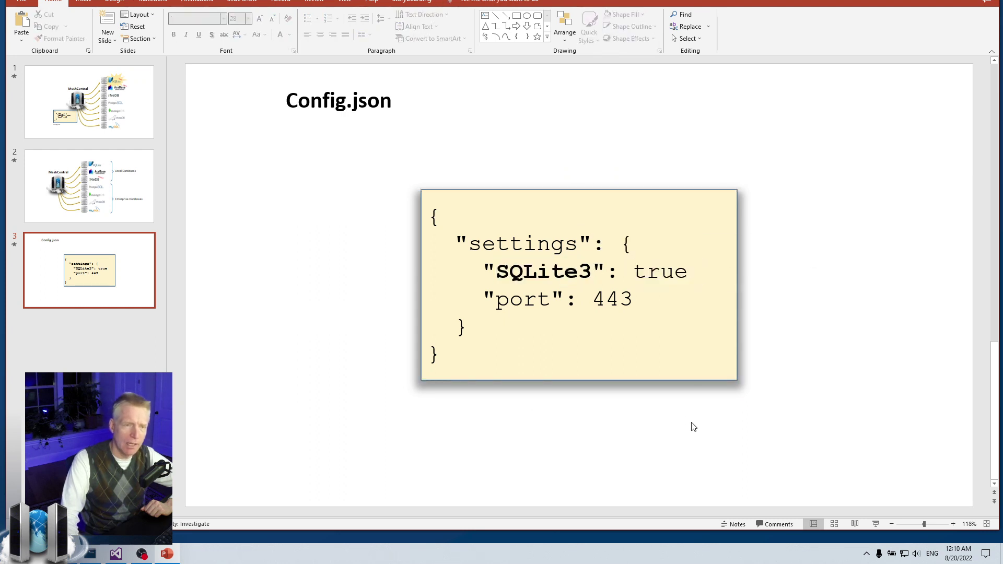
# Step: Point out the 3 in SQLite3 again, then hide PowerPoint to reveal the desktop
pyautogui.click(589, 269)
pyautogui.click(557, 477)
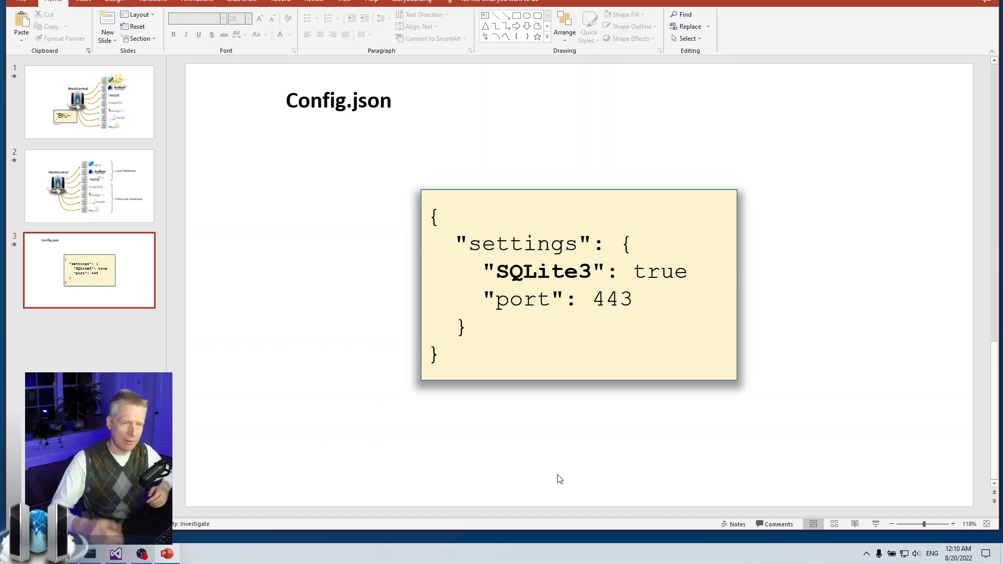
pyautogui.moveTo(592, 271); pyautogui.dragTo(577, 272)
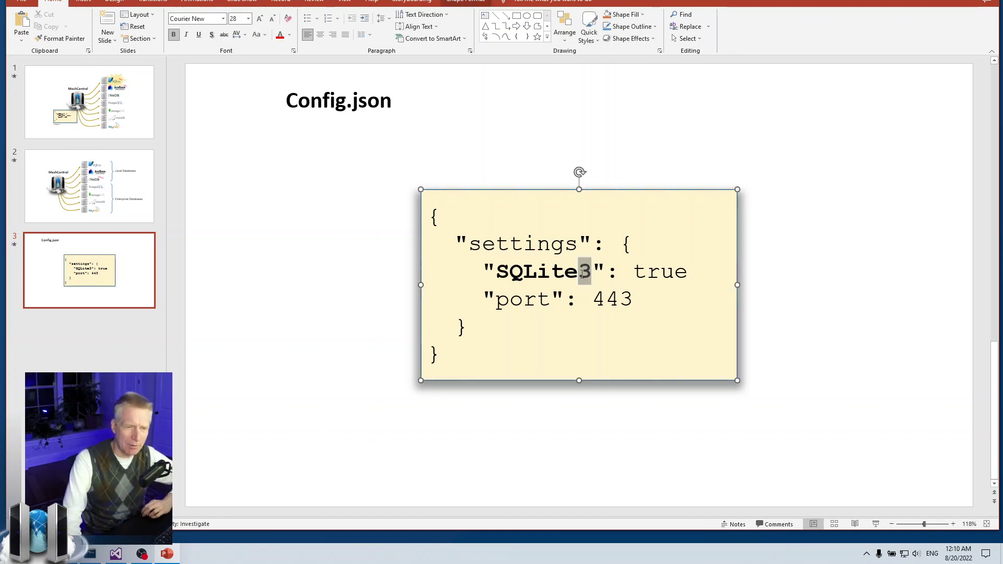
pyautogui.click(629, 430)
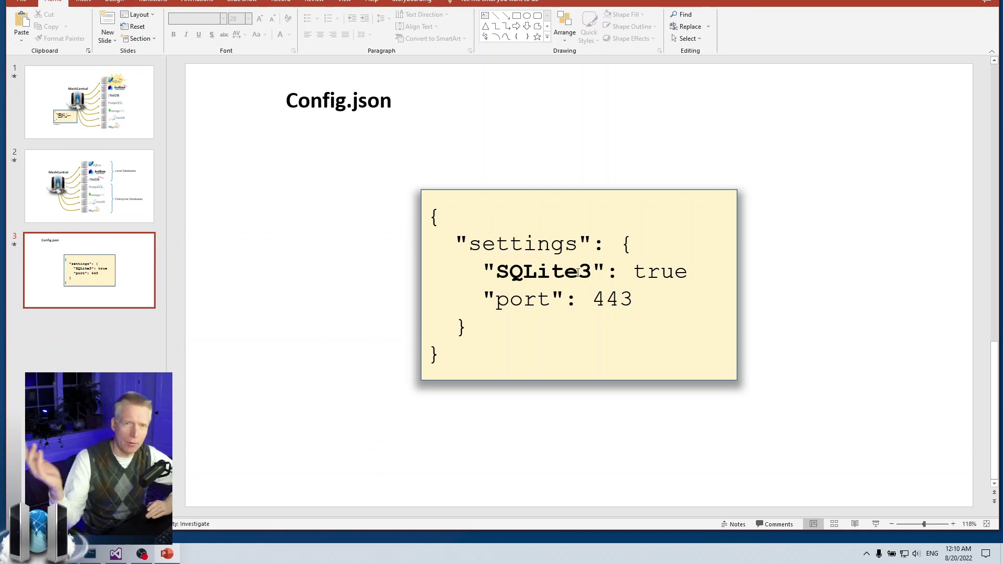
pyautogui.moveTo(578, 271); pyautogui.dragTo(592, 276)
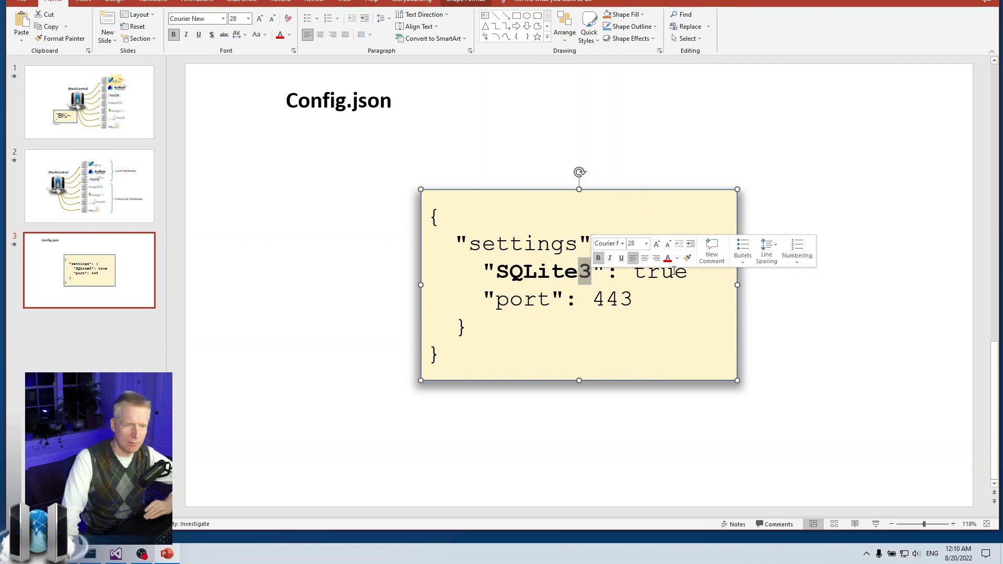
pyautogui.click(691, 477)
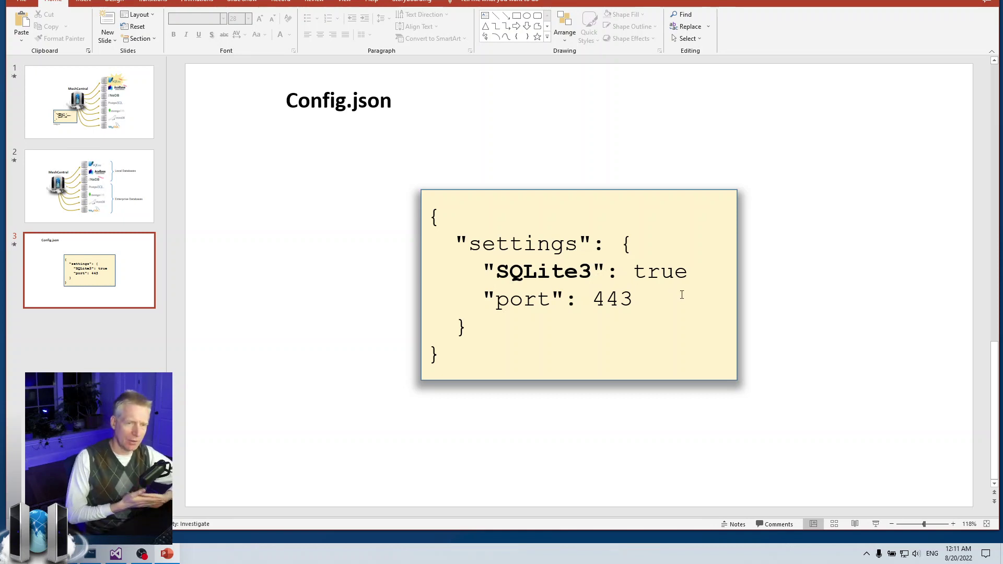
pyautogui.press('super+d')
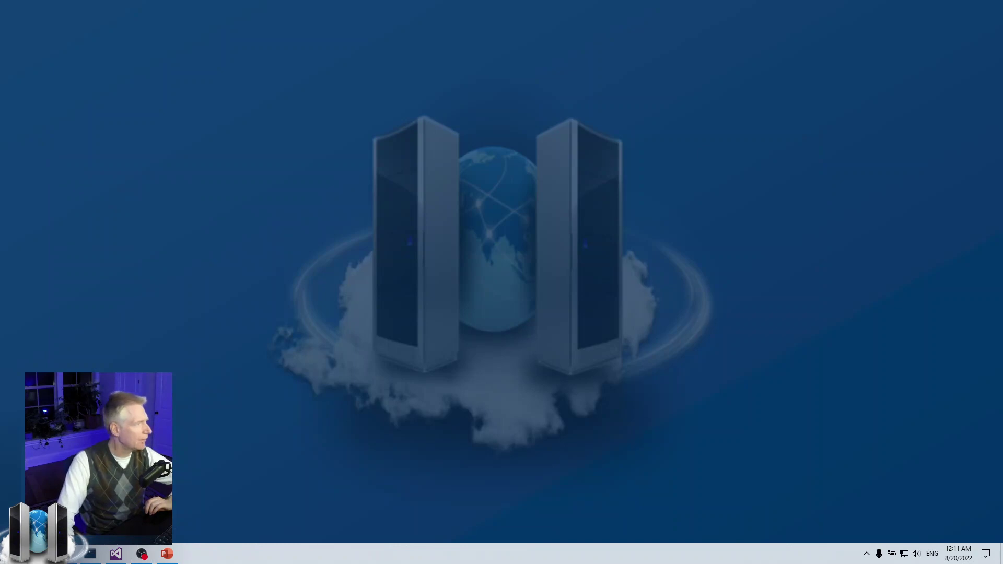
# Step: Place the My Devices browser on the right and the server console top left, then bring up config.json
pyautogui.click(64, 554)
pyautogui.moveTo(764, 71); pyautogui.dragTo(790, 90)
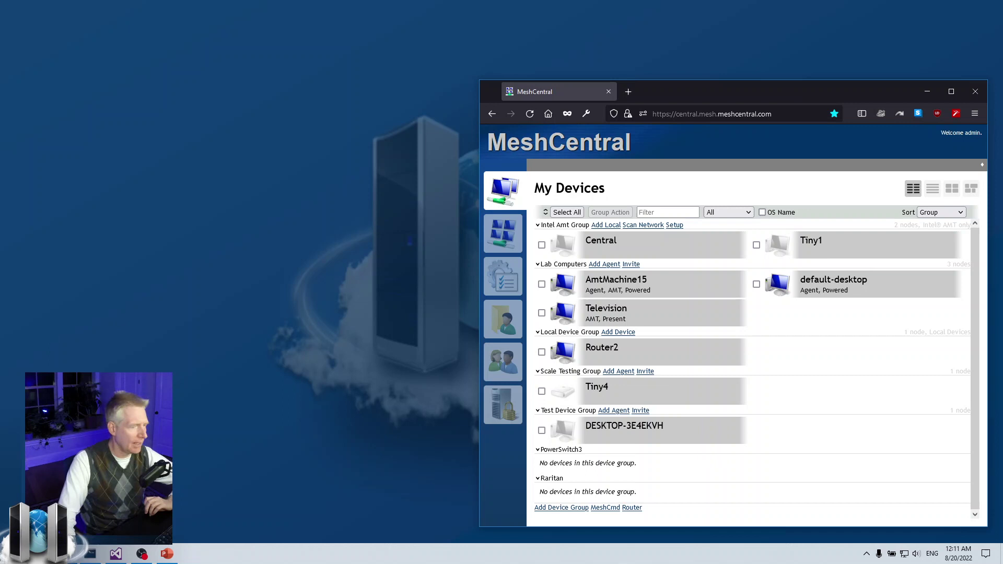
pyautogui.click(90, 554)
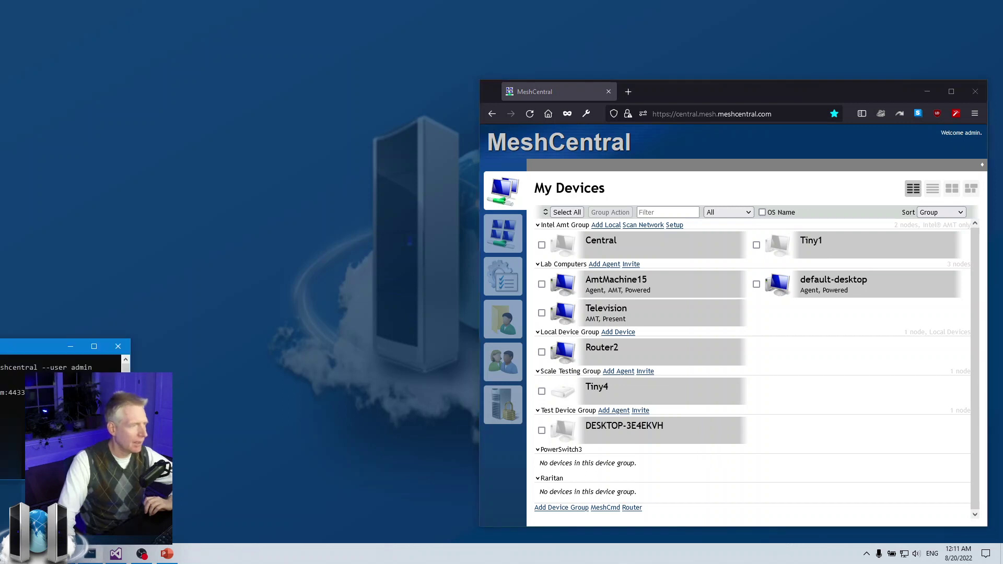
pyautogui.moveTo(31, 347); pyautogui.dragTo(221, 21)
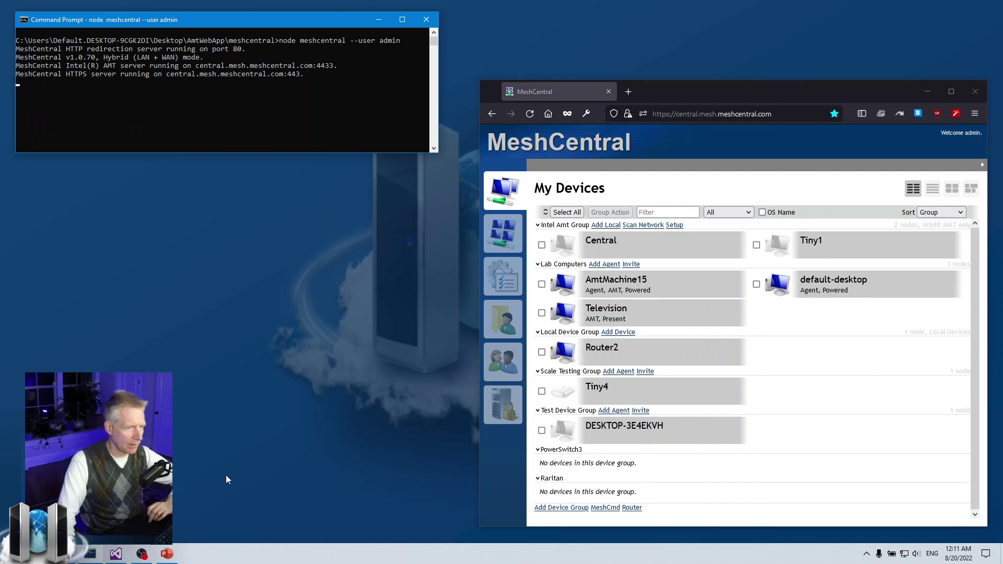
pyautogui.click(115, 555)
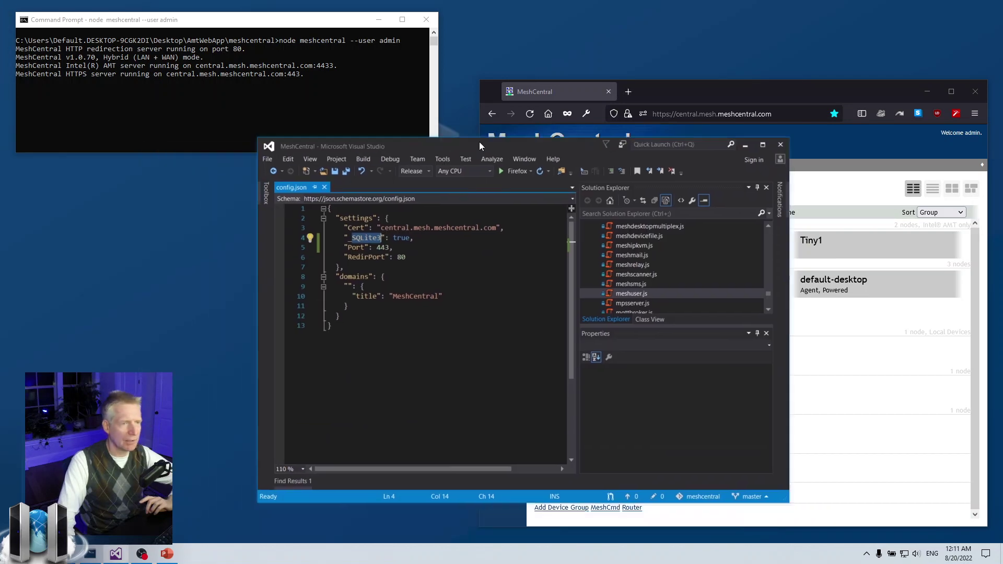
pyautogui.click(445, 291)
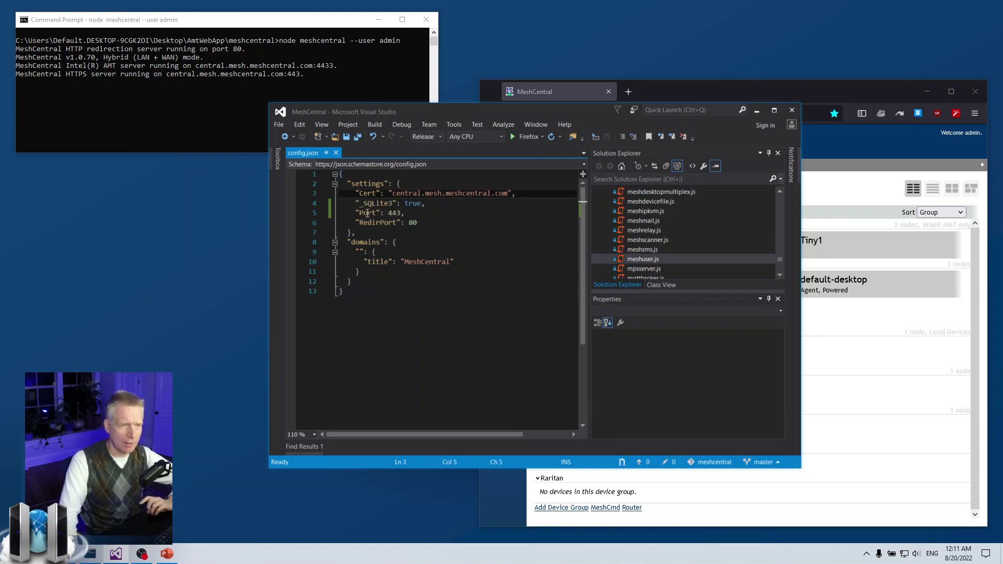
pyautogui.moveTo(355, 213); pyautogui.dragTo(314, 212)
pyautogui.press('Right')
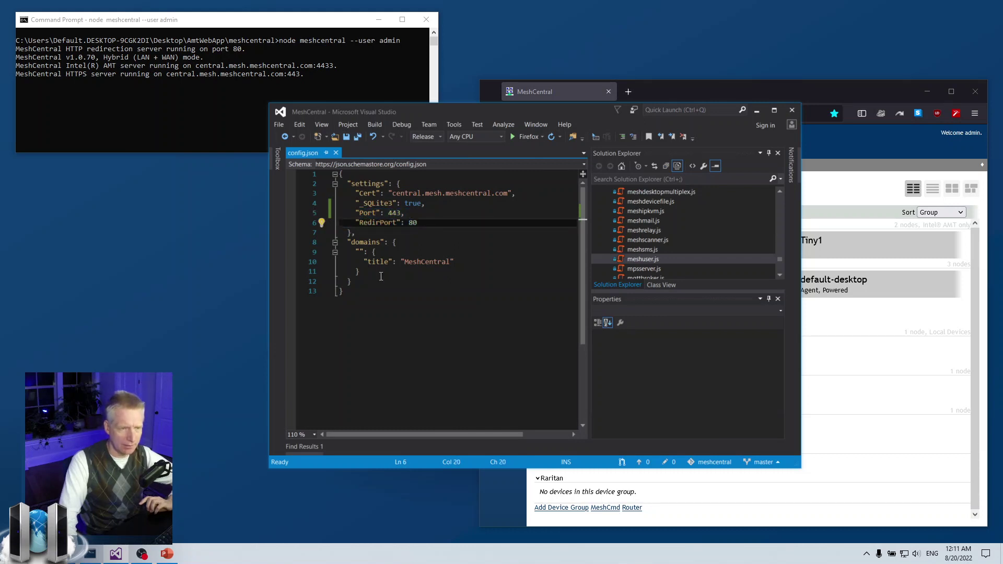
pyautogui.click(497, 262)
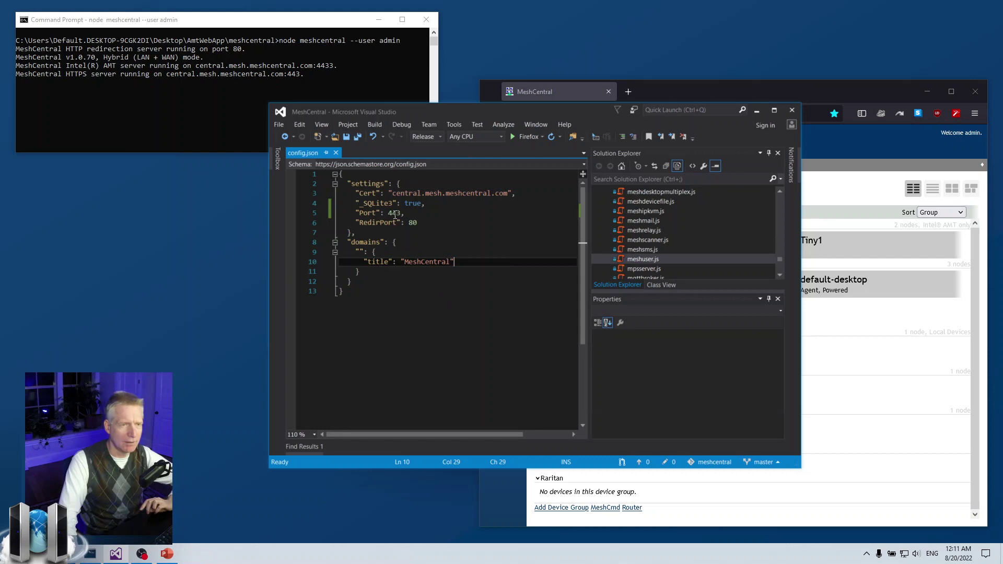
pyautogui.moveTo(356, 194)
pyautogui.mouseDown()
pyautogui.moveTo(516, 193)
pyautogui.moveTo(357, 193)
pyautogui.mouseUp()
pyautogui.click(527, 208)
pyautogui.click(364, 203)
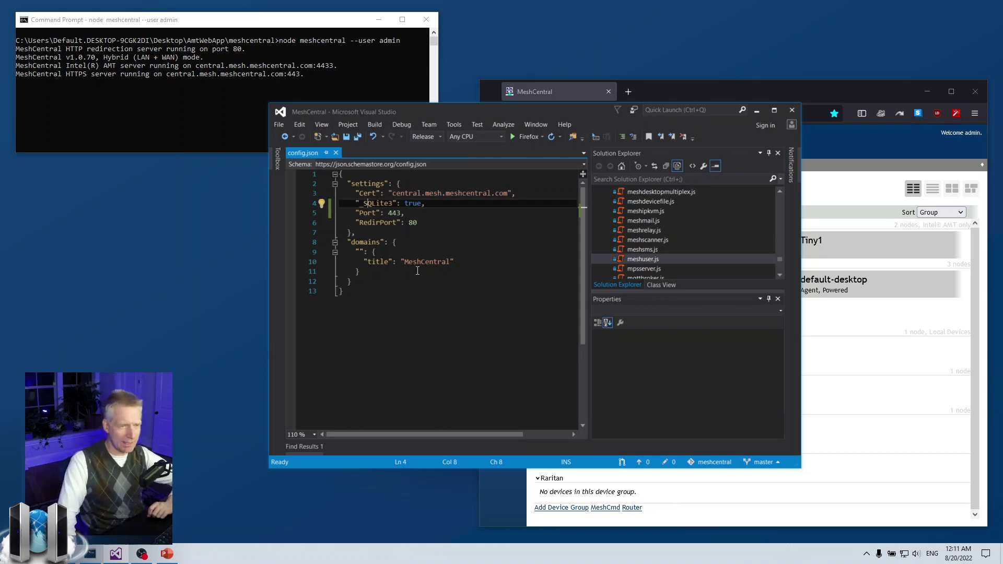
pyautogui.click(756, 111)
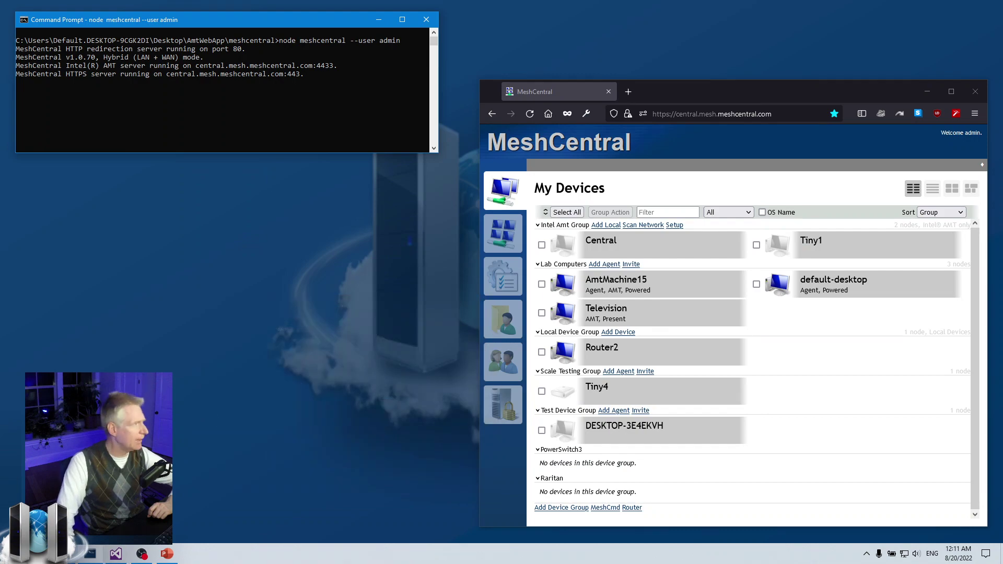
# Step: In meshcentral-data, pick out the five meshcentral .db database files, then config.json
pyautogui.hotkey('alt', 'Tab')
pyautogui.moveTo(513, 33); pyautogui.dragTo(411, 59)
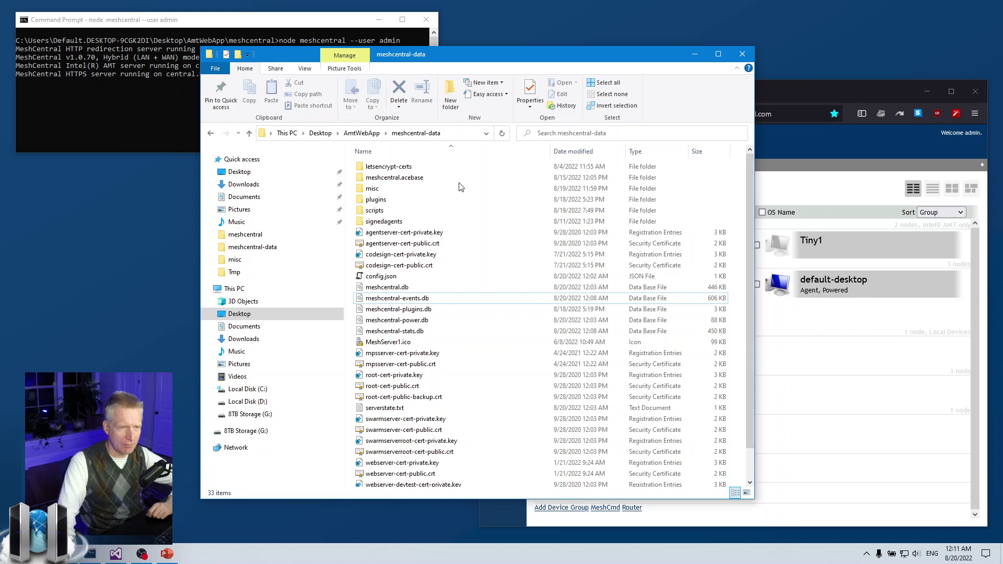
pyautogui.moveTo(449, 284); pyautogui.dragTo(426, 338)
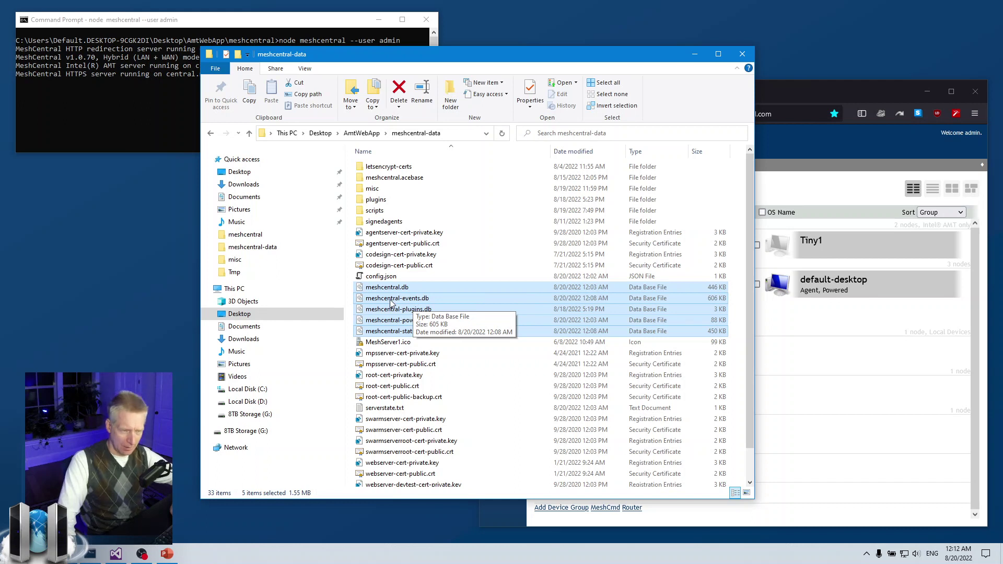
pyautogui.click(424, 302)
pyautogui.click(425, 310)
pyautogui.click(424, 320)
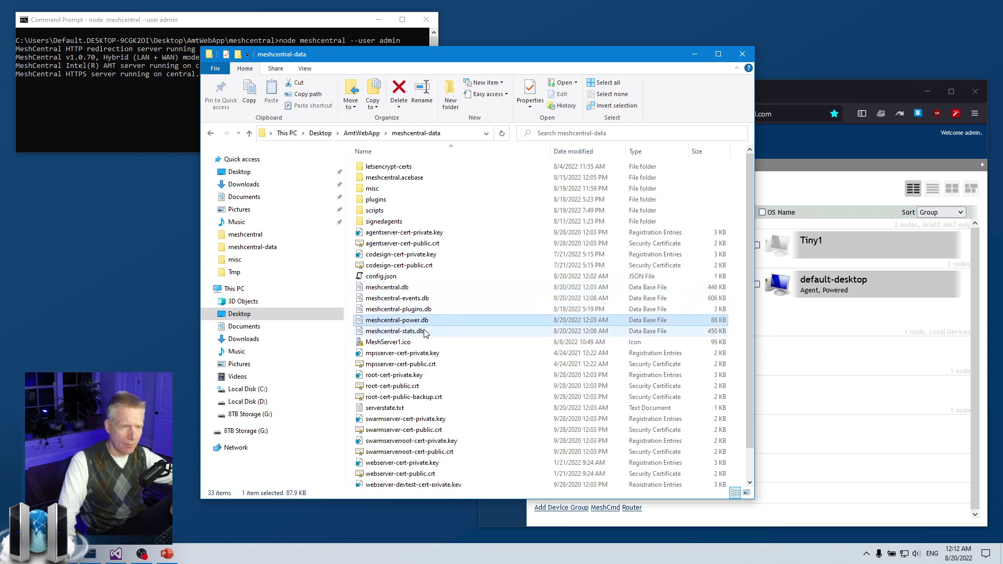
pyautogui.click(425, 331)
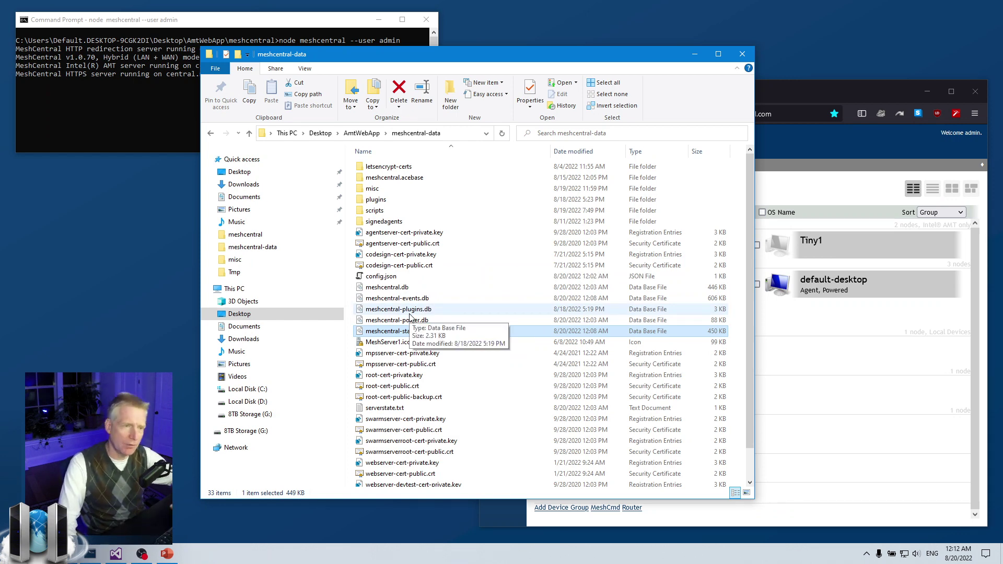
pyautogui.moveTo(465, 285); pyautogui.dragTo(468, 334)
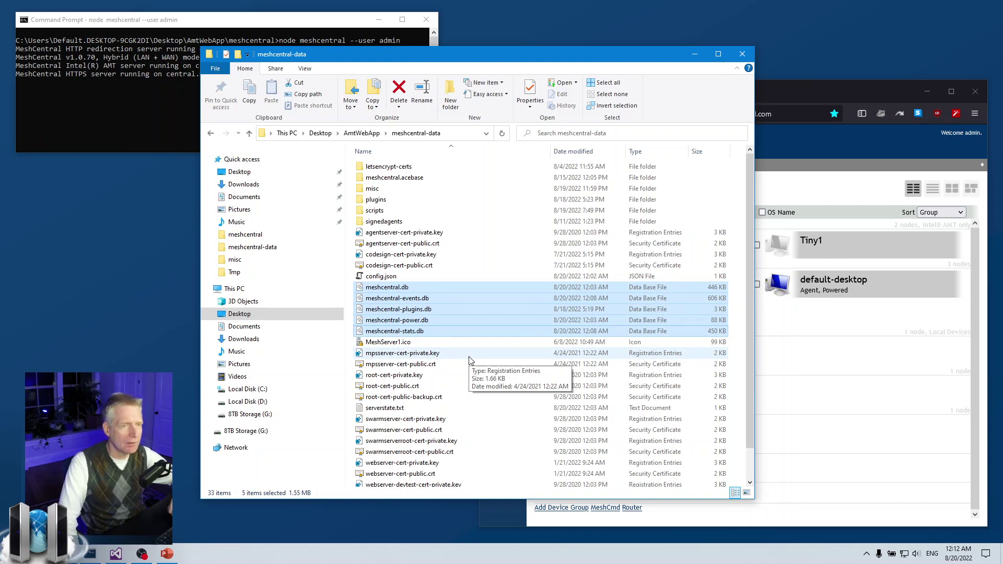
pyautogui.click(422, 275)
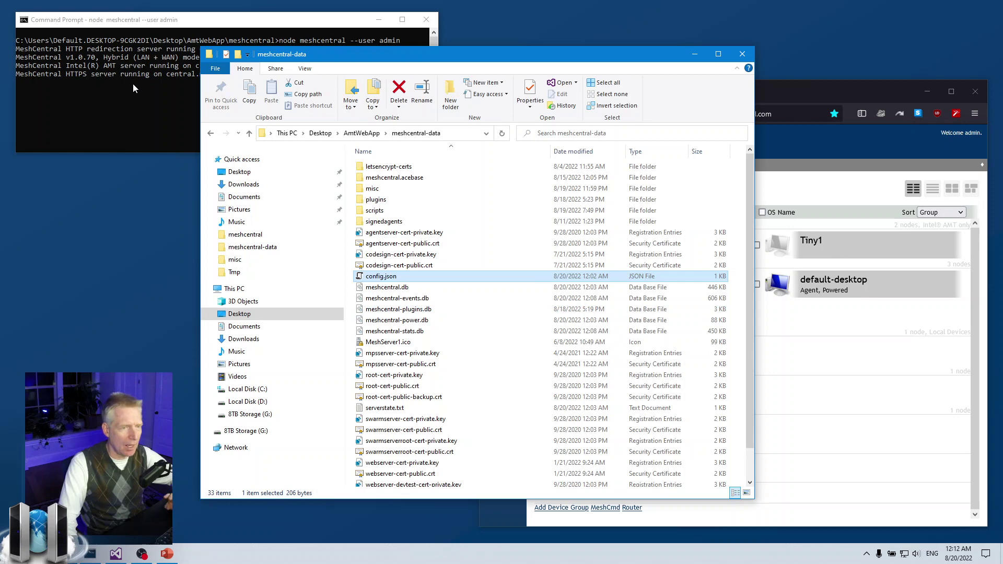
# Step: Connect to AmtMachine15's remote desktop, confirm its screen appears, then disconnect and return to config.json
pyautogui.click(815, 355)
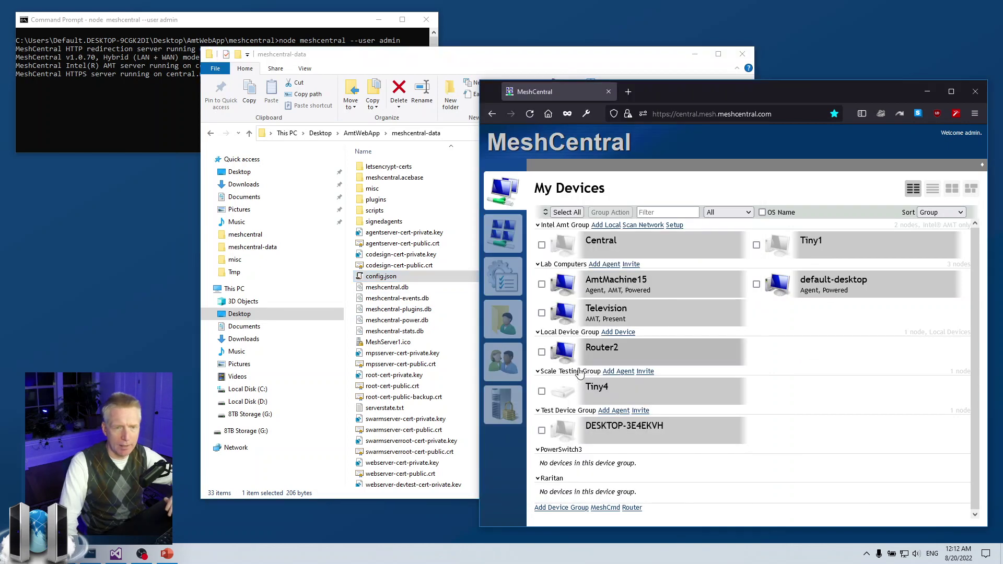
pyautogui.click(601, 282)
pyautogui.click(605, 165)
pyautogui.click(541, 216)
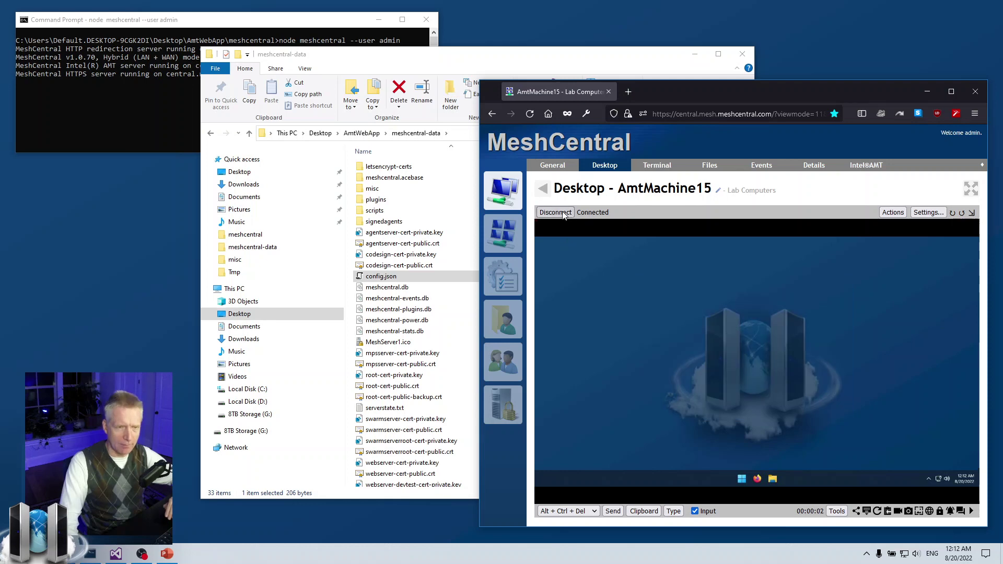
pyautogui.click(555, 212)
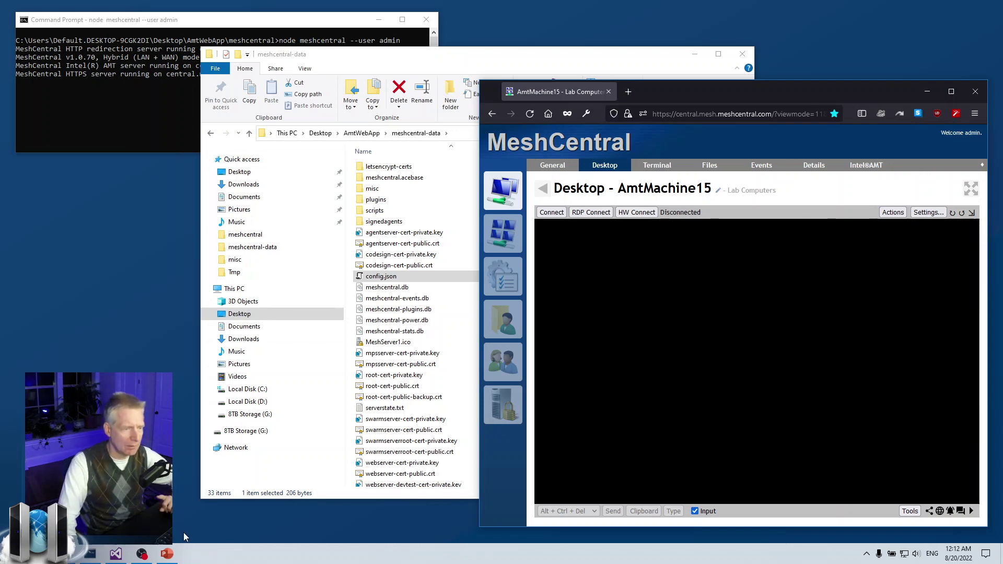
pyautogui.click(115, 554)
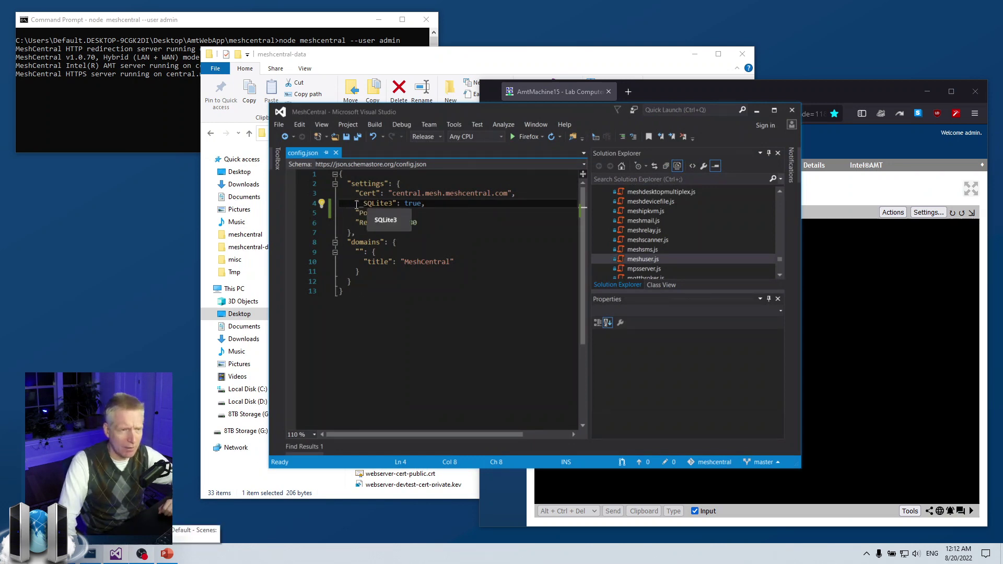
# Step: Retype the underscore before SQLite3 on line 4 so it stays disabled, then minimize Visual Studio
pyautogui.press('BackSpace')
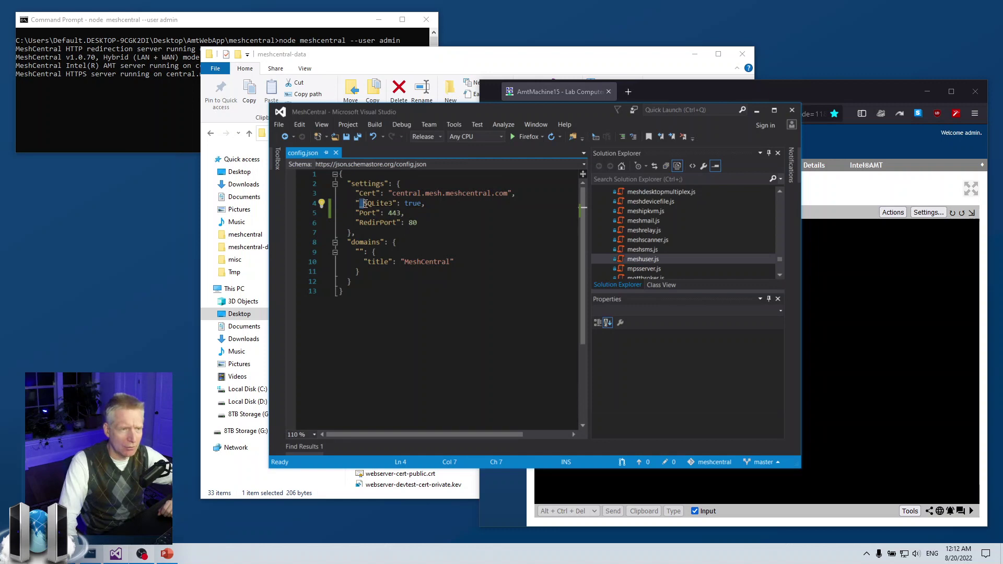
pyautogui.write('_')
pyautogui.click(469, 205)
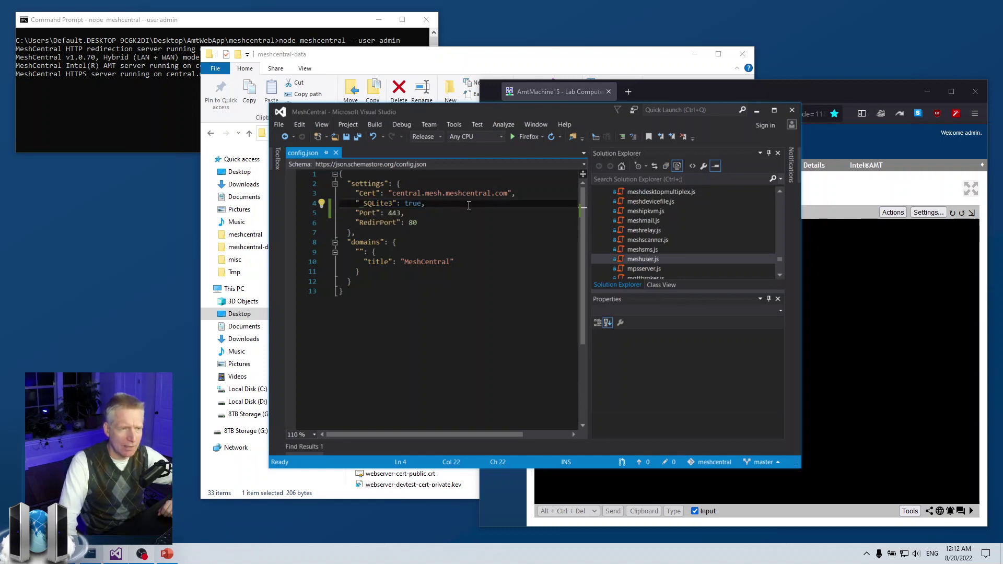
pyautogui.moveTo(469, 206); pyautogui.dragTo(300, 206)
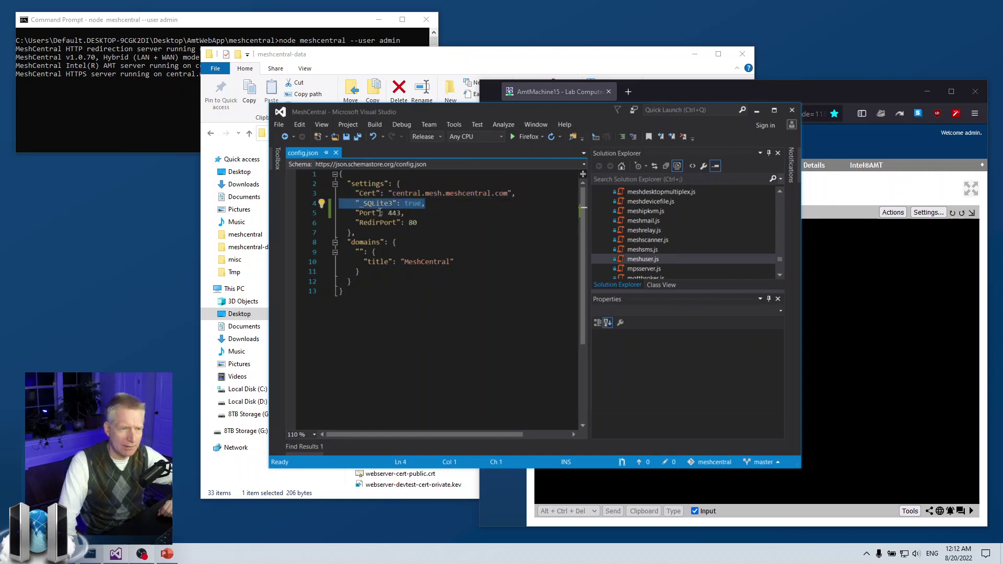
pyautogui.click(447, 208)
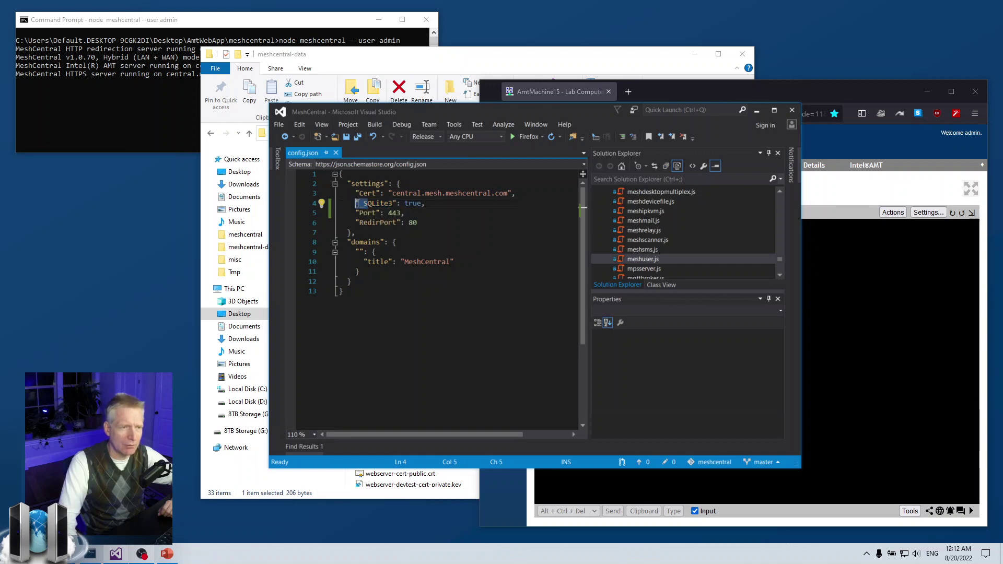
pyautogui.click(756, 111)
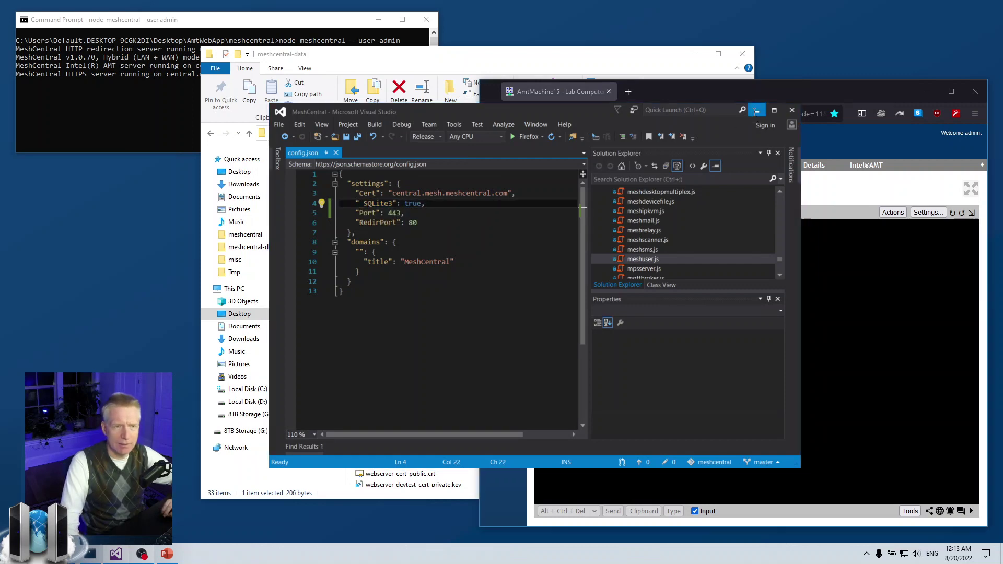
pyautogui.click(95, 107)
# Step: Stop the server and run node meshcentral --dbexport bob.json, exporting 269 objects
pyautogui.hotkey('ctrl', 'c')
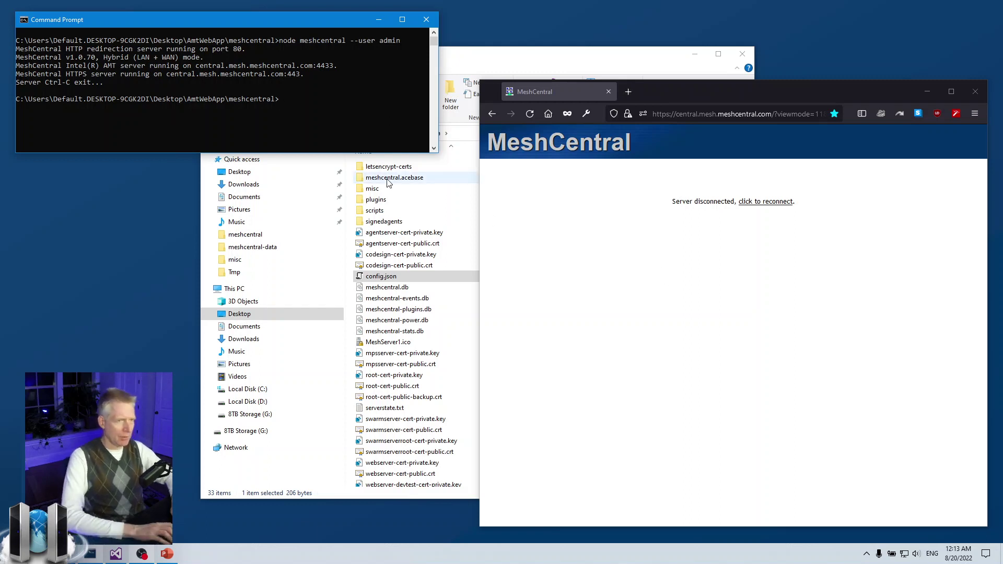
pyautogui.press('Up')
pyautogui.press('BackSpace')
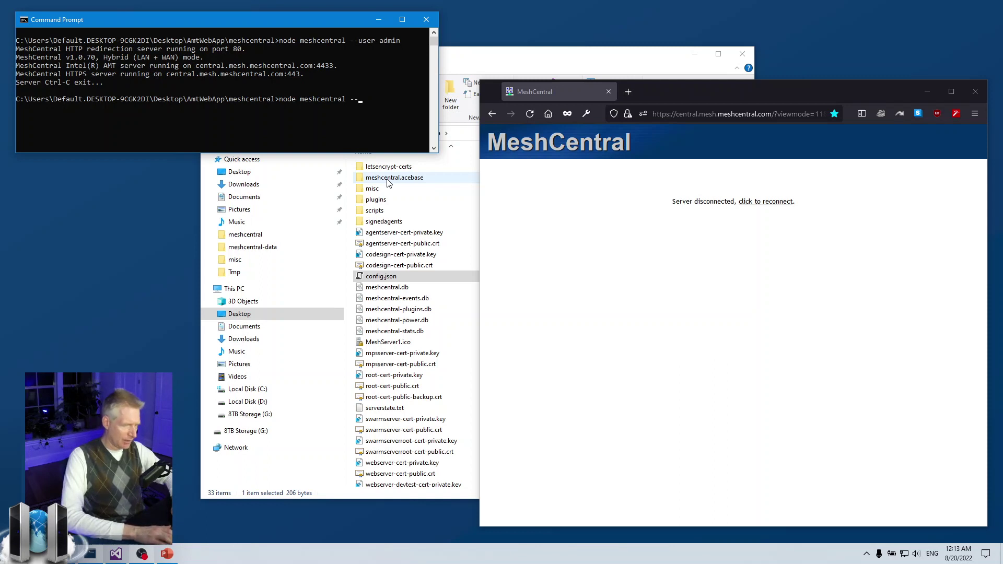
pyautogui.write('db')
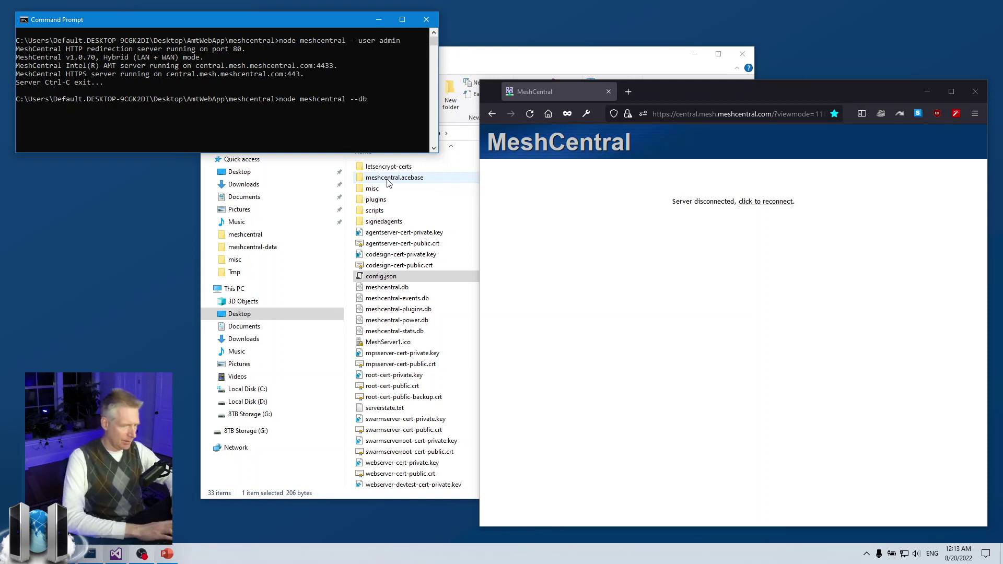
pyautogui.write('export')
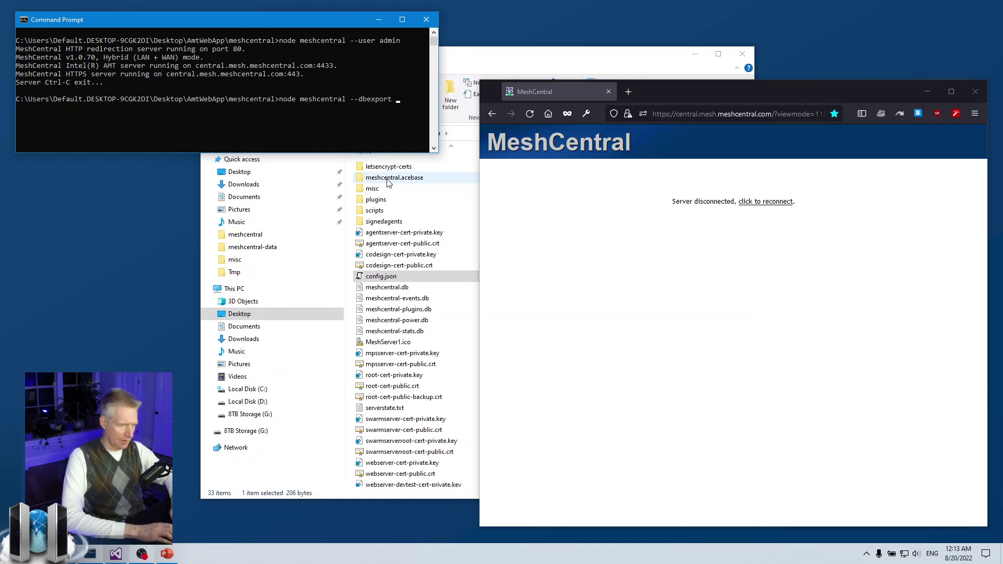
pyautogui.write(' bob.json')
pyautogui.press('Return')
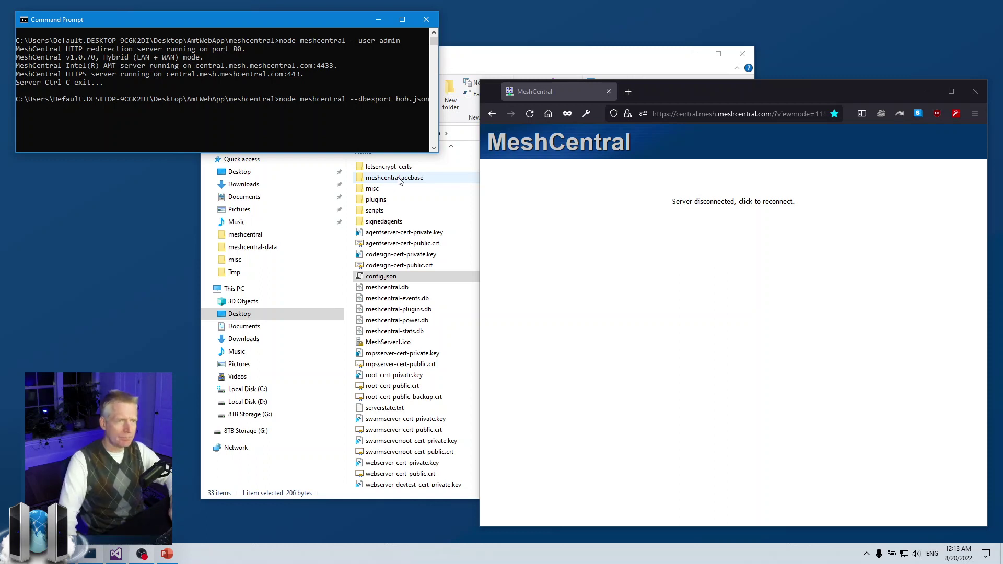
pyautogui.moveTo(439, 115); pyautogui.dragTo(464, 91)
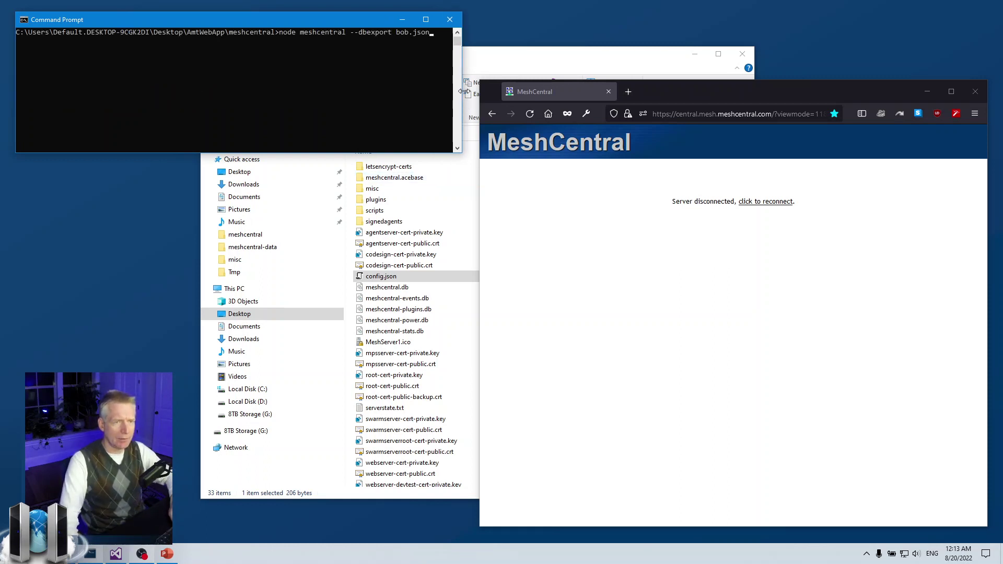
pyautogui.scroll(2, 383, 94)
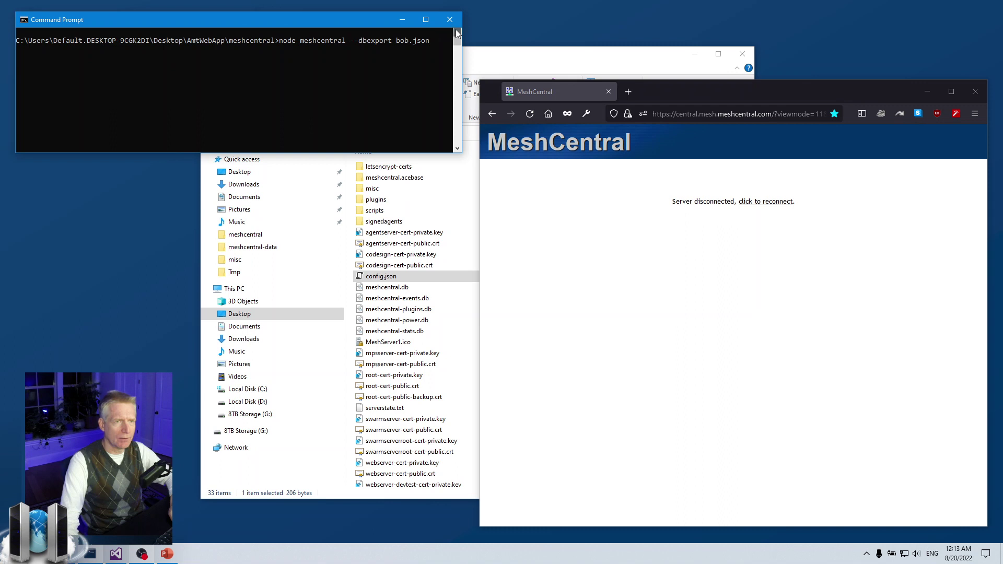
pyautogui.press('Return')
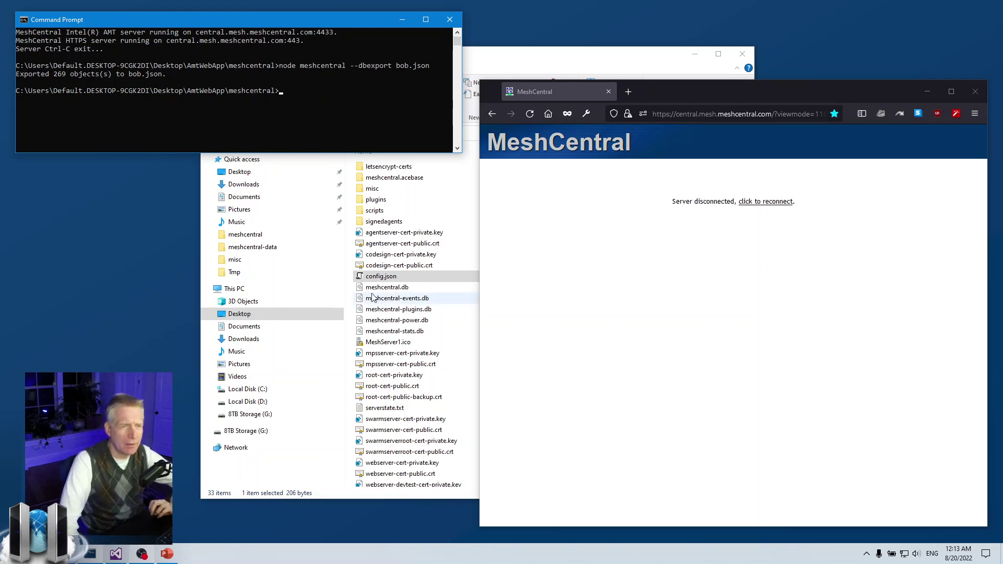
pyautogui.click(400, 291)
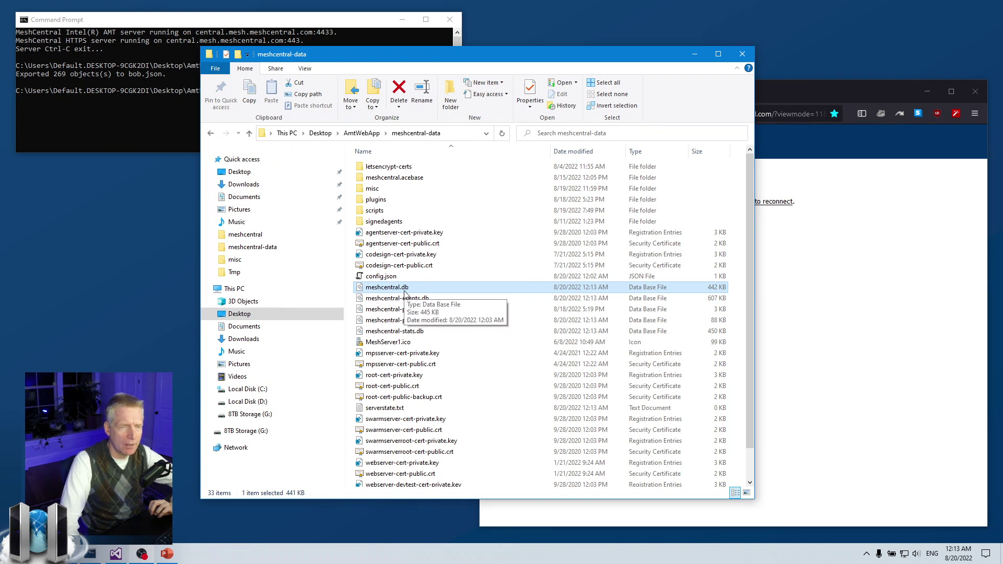
pyautogui.click(415, 310)
pyautogui.click(417, 321)
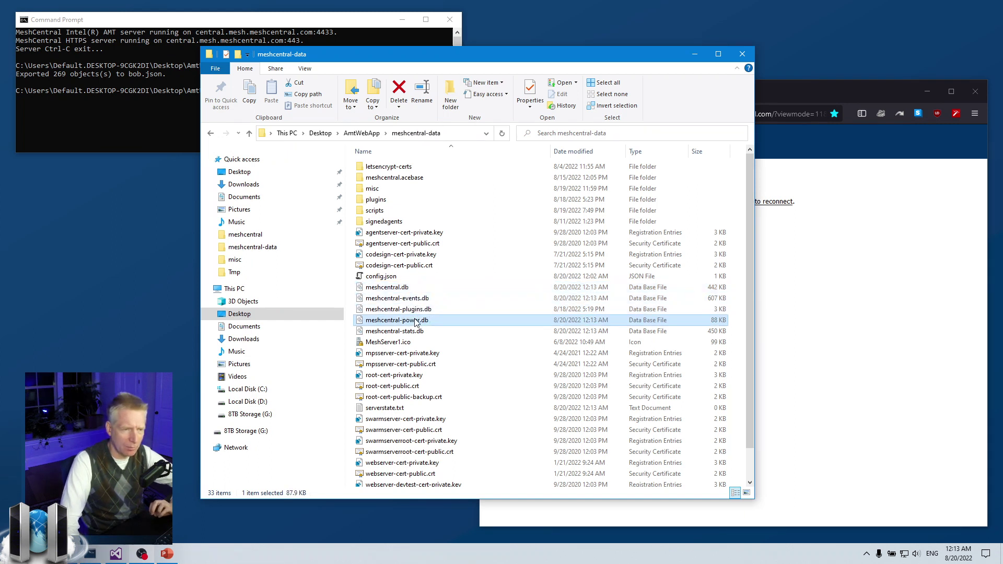
pyautogui.click(416, 332)
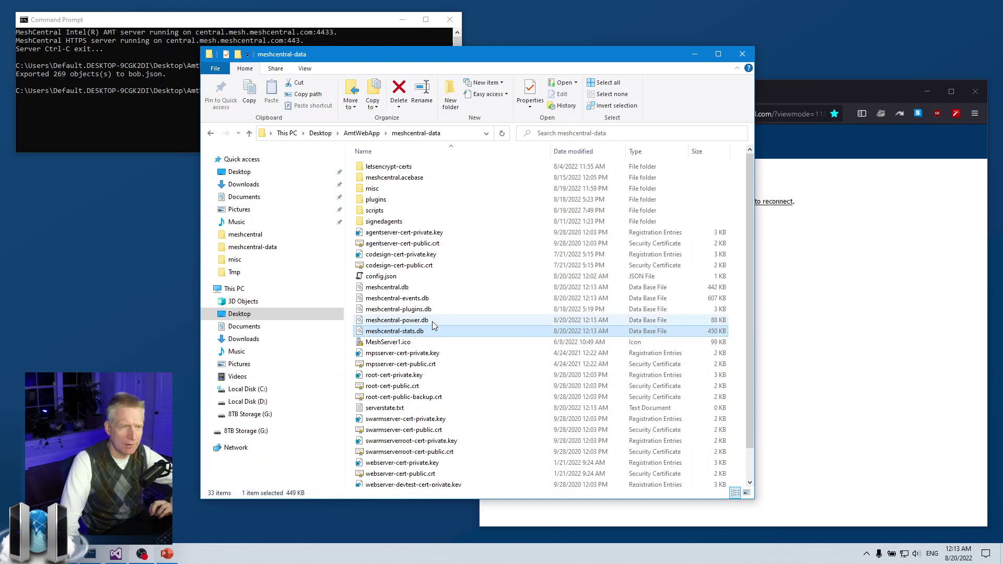
pyautogui.click(167, 94)
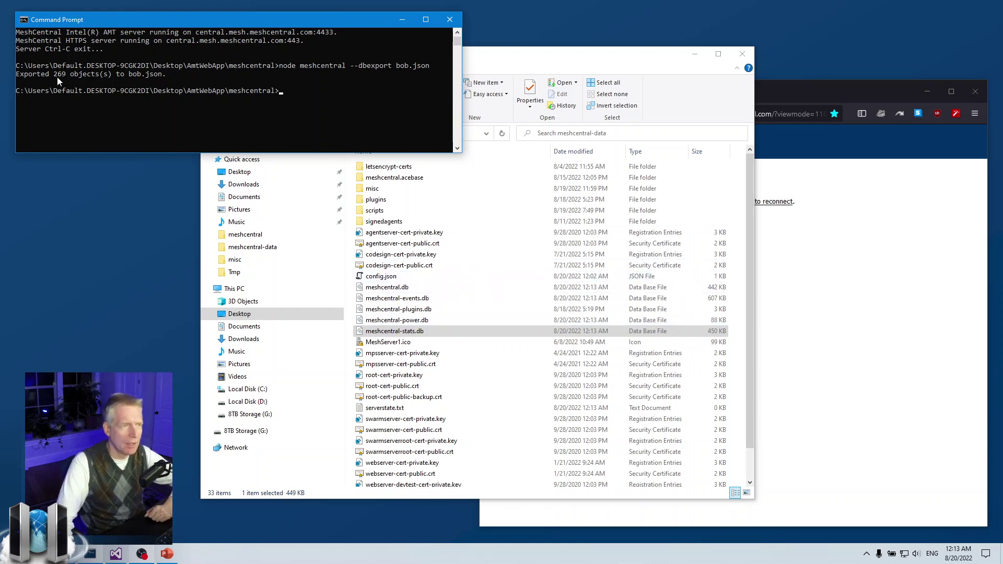
# Step: Remove the underscore to enable "SQLite3": true, save config.json, and recall the server start command
pyautogui.click(694, 55)
pyautogui.click(110, 556)
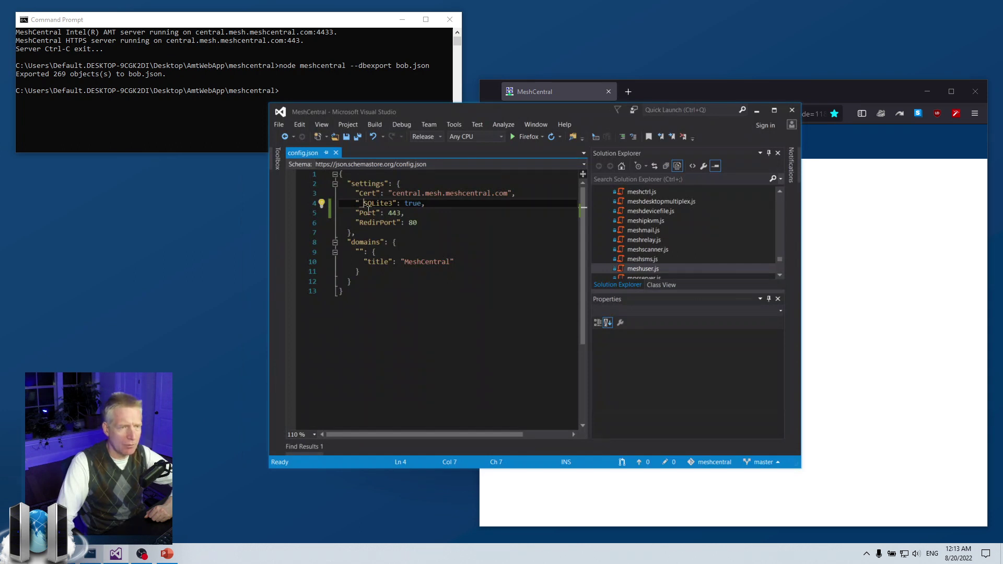
pyautogui.press('BackSpace')
pyautogui.hotkey('ctrl', 's')
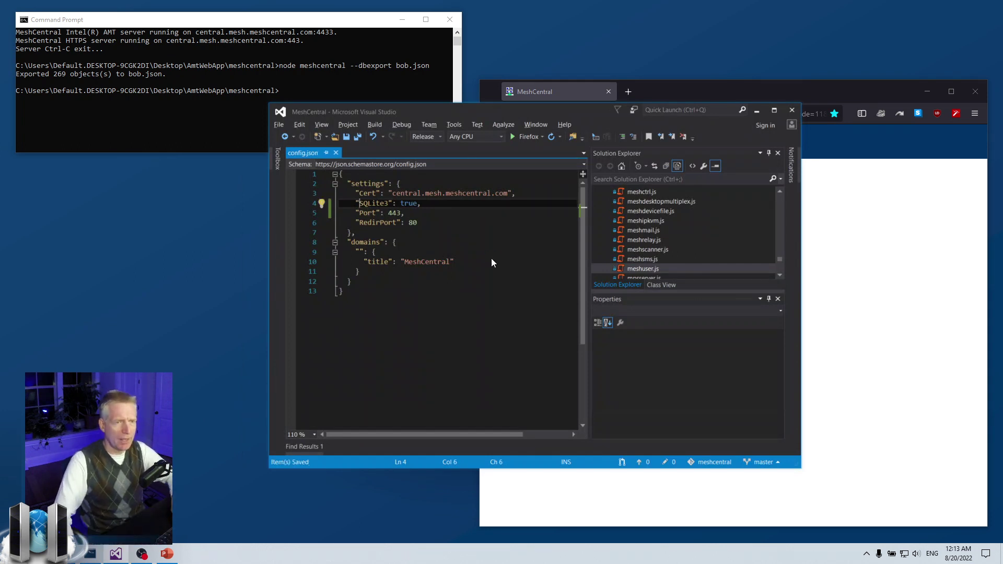
pyautogui.click(233, 114)
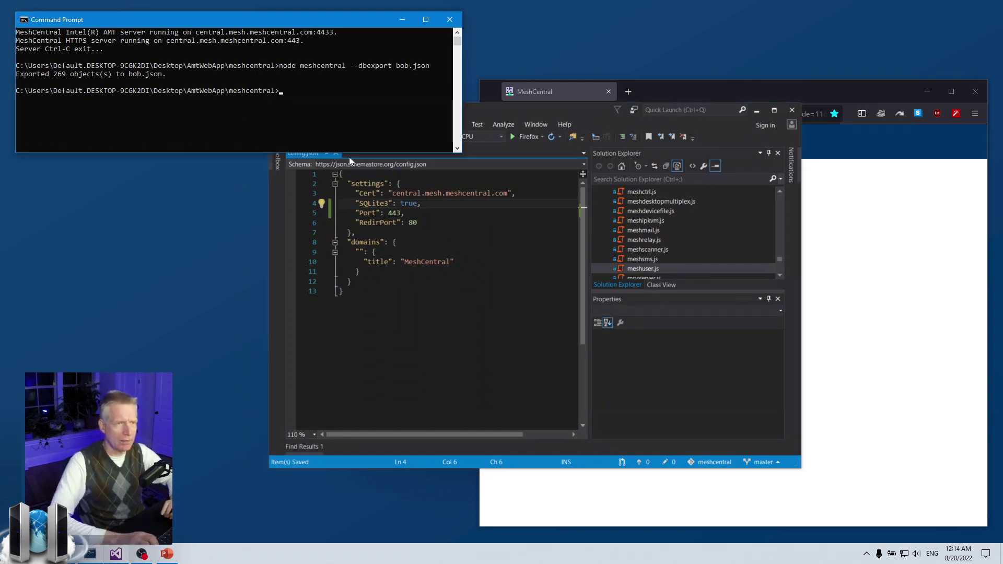
pyautogui.press('Up')
pyautogui.press('Up')
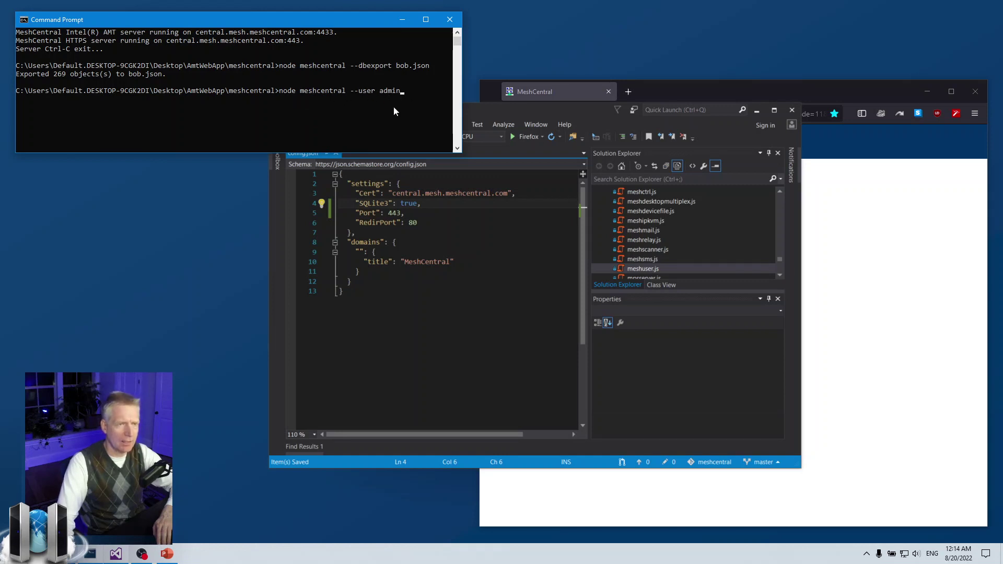
# Step: Restart the server on SQLite and select the new 92 KB meshcentral.sqlite in meshcentral-data
pyautogui.click(757, 112)
pyautogui.hotkey('alt', 'Tab')
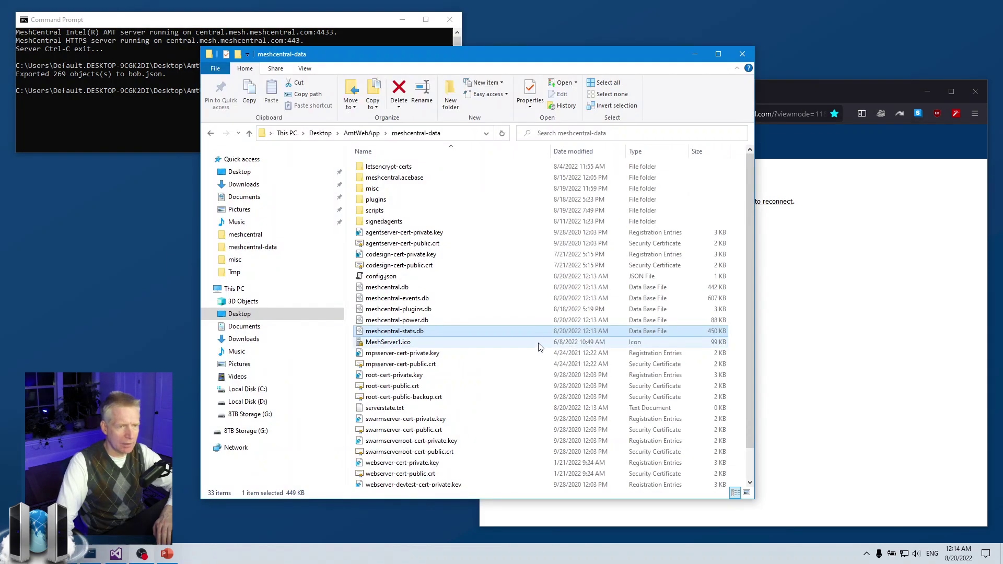
pyautogui.click(221, 135)
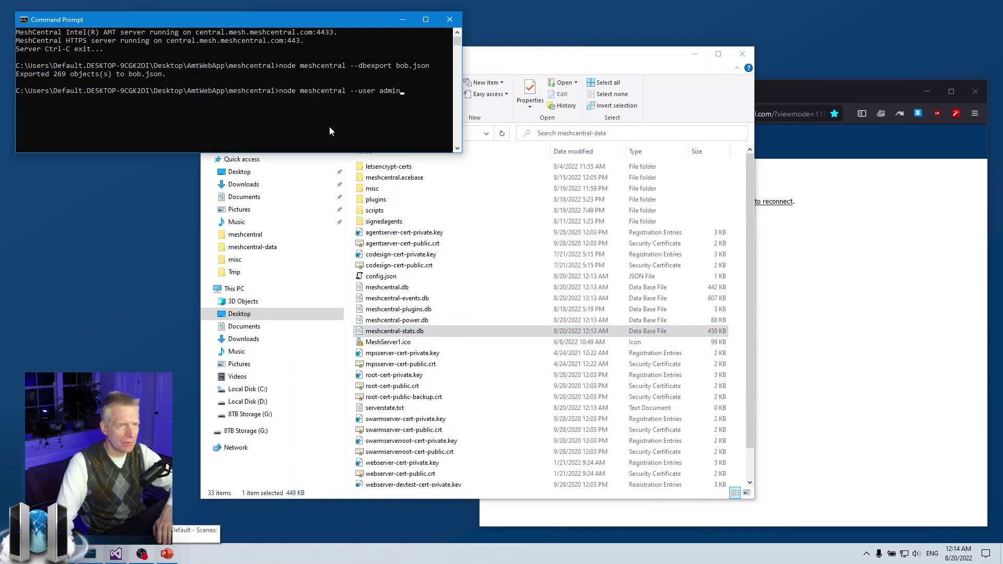
pyautogui.press('Return')
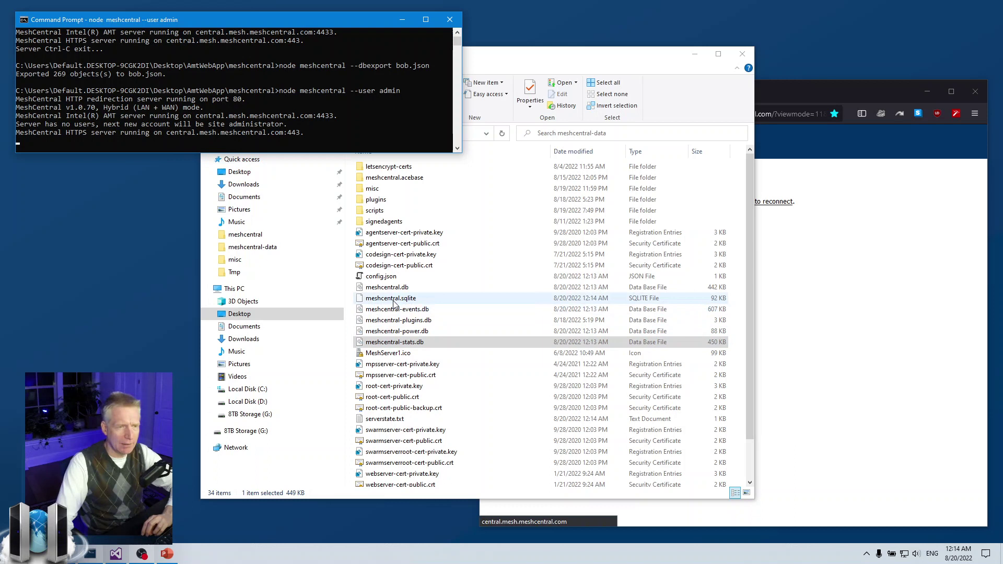
pyautogui.click(370, 301)
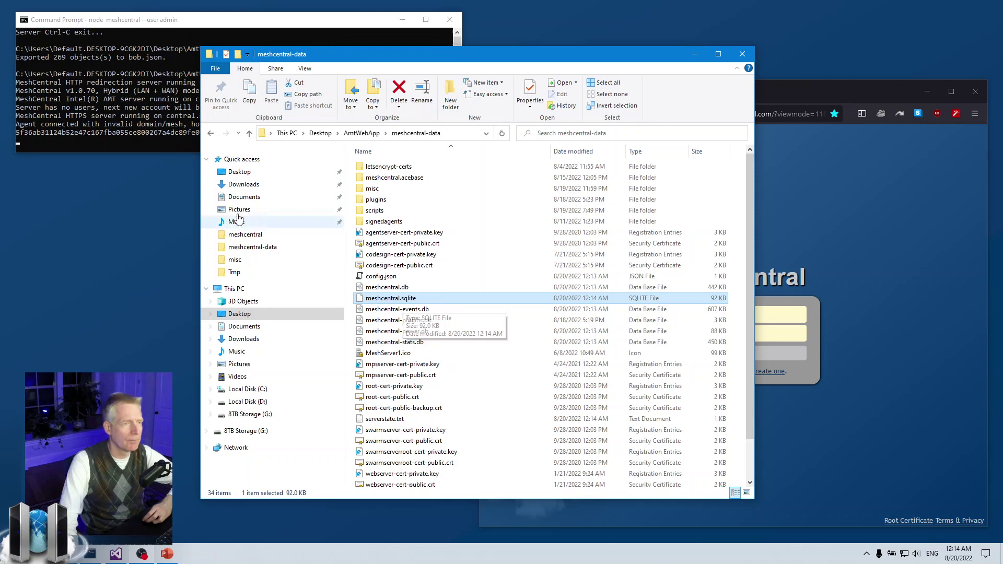
# Step: Enlarge the server console, copy its 'no users' message, and switch to the MeshCentral login page
pyautogui.click(154, 142)
pyautogui.moveTo(168, 156); pyautogui.dragTo(175, 242)
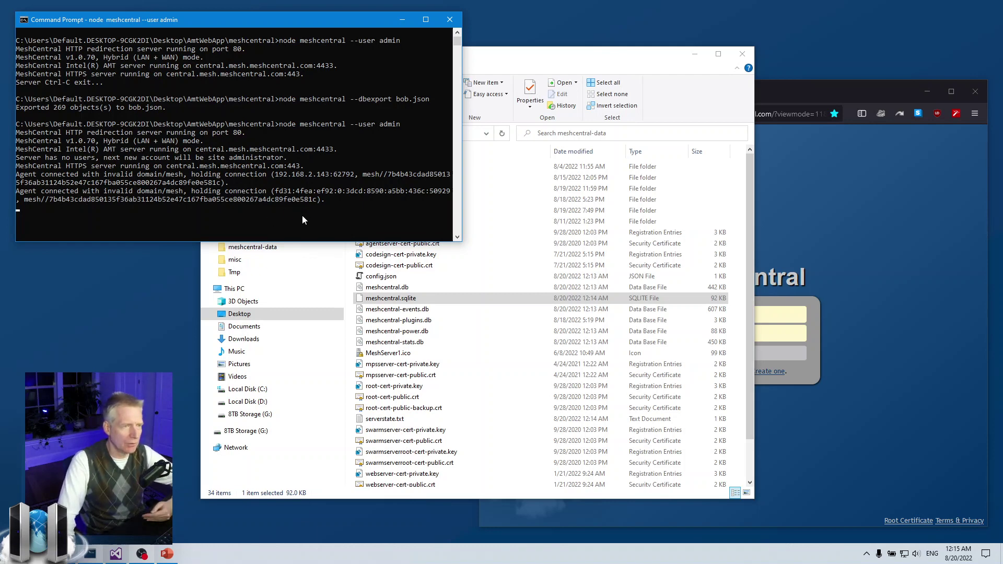
pyautogui.moveTo(18, 158); pyautogui.dragTo(280, 159)
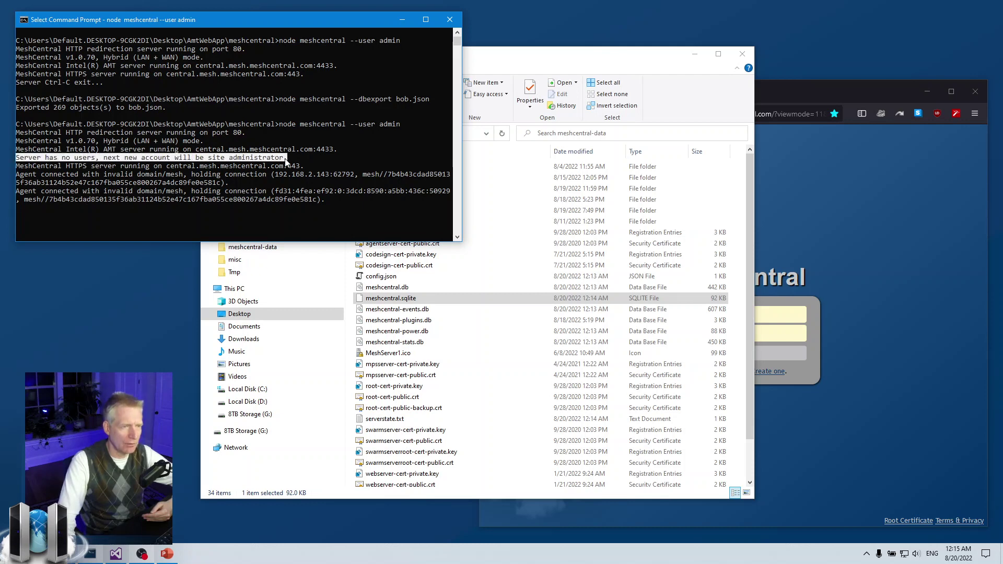
pyautogui.rightClick(285, 159)
pyautogui.click(912, 265)
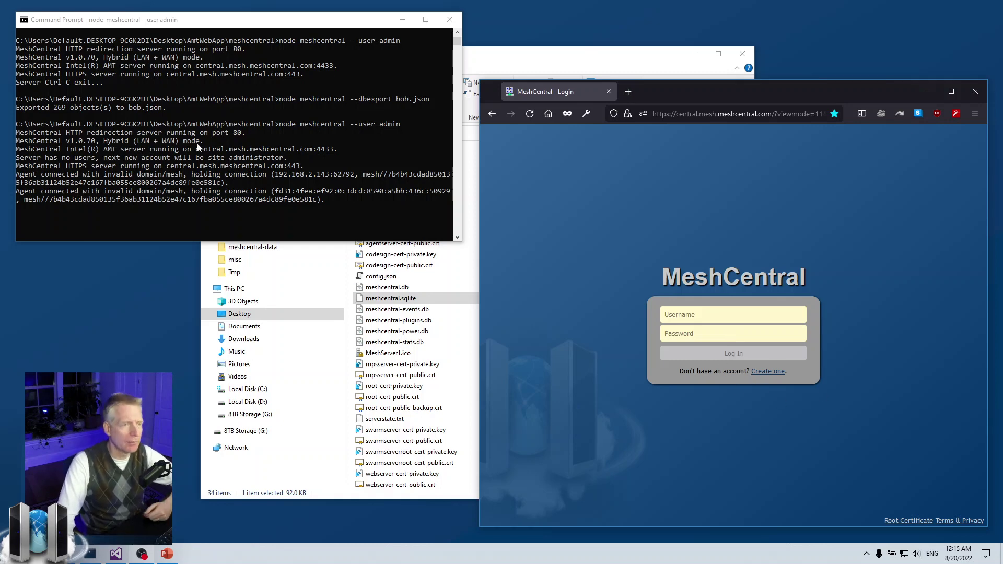
# Step: Stop the server, clear the screen with cls, and edit the recalled command to node meshcentral --dbimport bob.json
pyautogui.click(256, 159)
pyautogui.hotkey('ctrl', 'c')
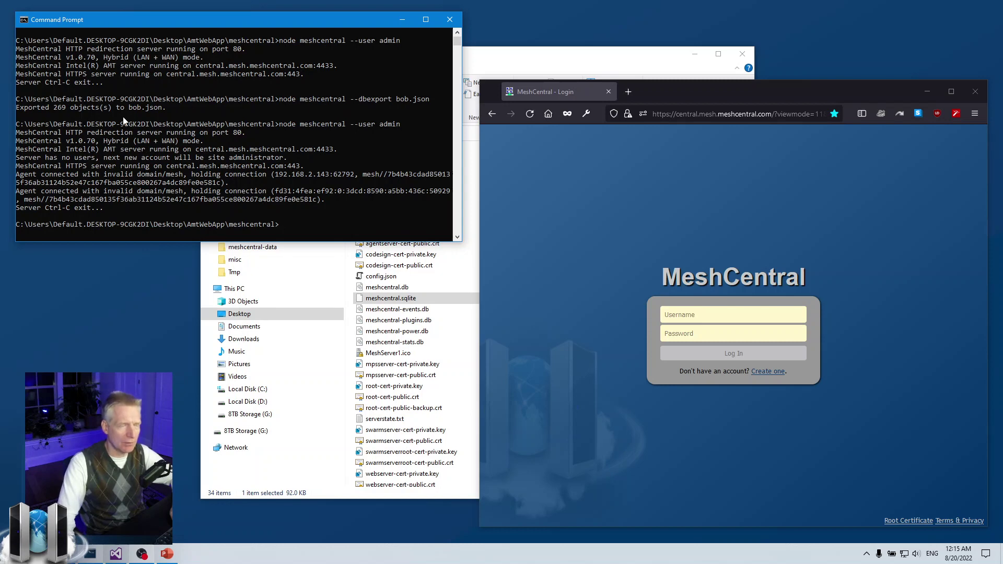
pyautogui.write('cls')
pyautogui.press('Up')
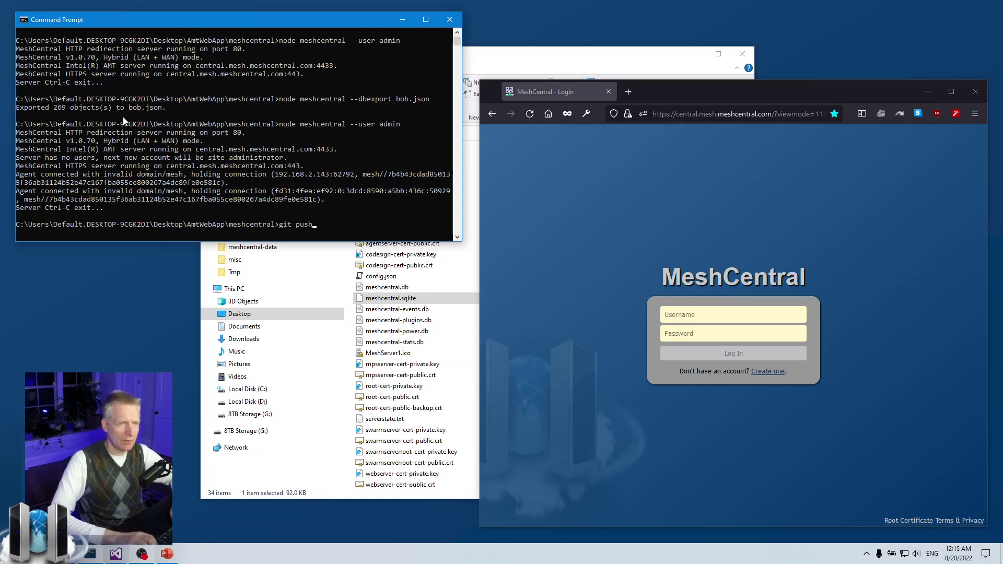
pyautogui.press('Up')
pyautogui.press('Down')
pyautogui.press('Up')
pyautogui.press('Up')
pyautogui.press('Up')
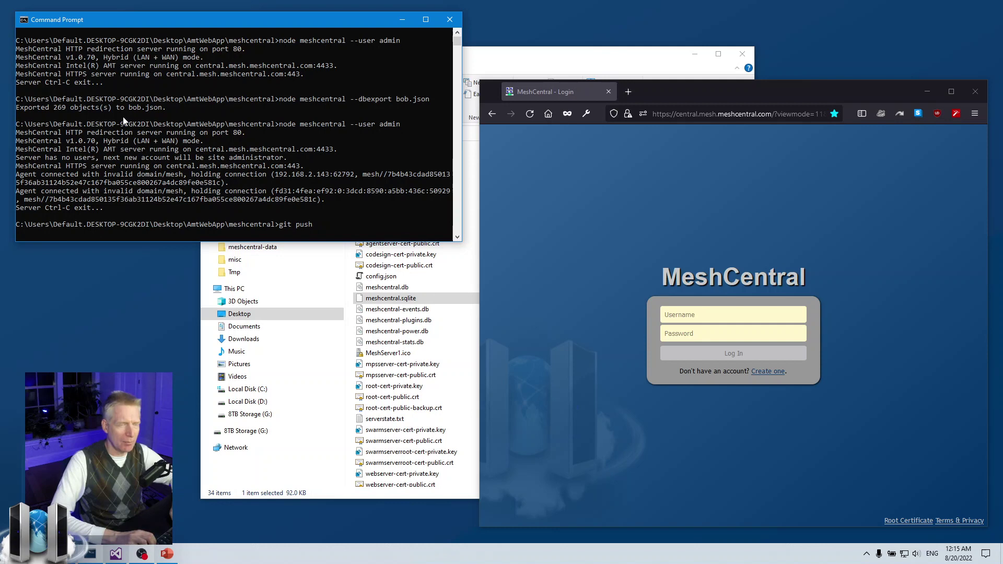
pyautogui.press('Left')
pyautogui.press('Left')
pyautogui.press('Left')
pyautogui.press('Left')
pyautogui.press('Left')
pyautogui.press('Left')
pyautogui.press('Left')
pyautogui.press('Left')
pyautogui.press('Left')
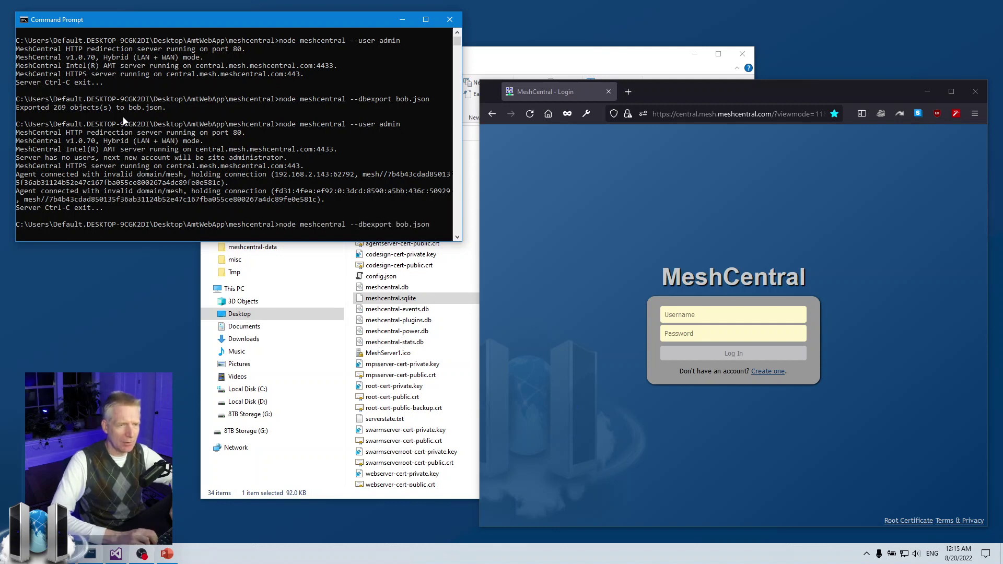
pyautogui.press('BackSpace')
pyautogui.press('BackSpace')
pyautogui.press('BackSpace')
pyautogui.press('BackSpace')
pyautogui.press('BackSpace')
pyautogui.press('BackSpace')
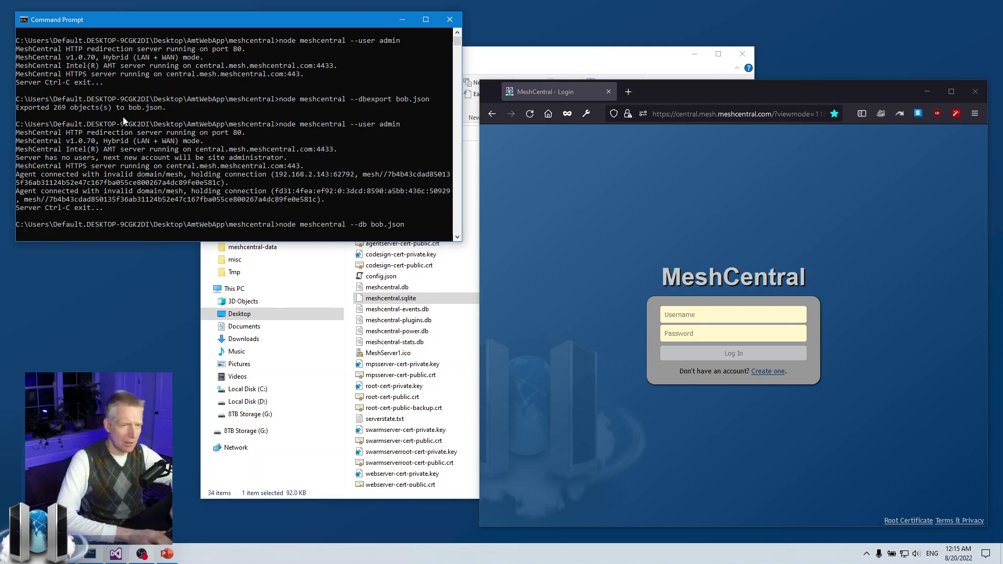
pyautogui.write('import')
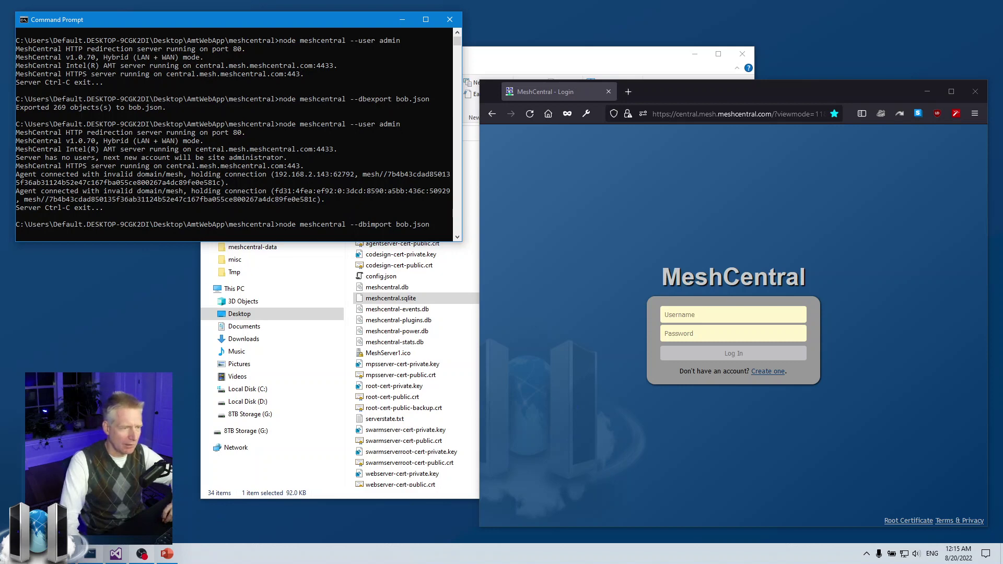
# Step: Confirm config.json still enables SQLite3, then minimize Visual Studio
pyautogui.click(115, 554)
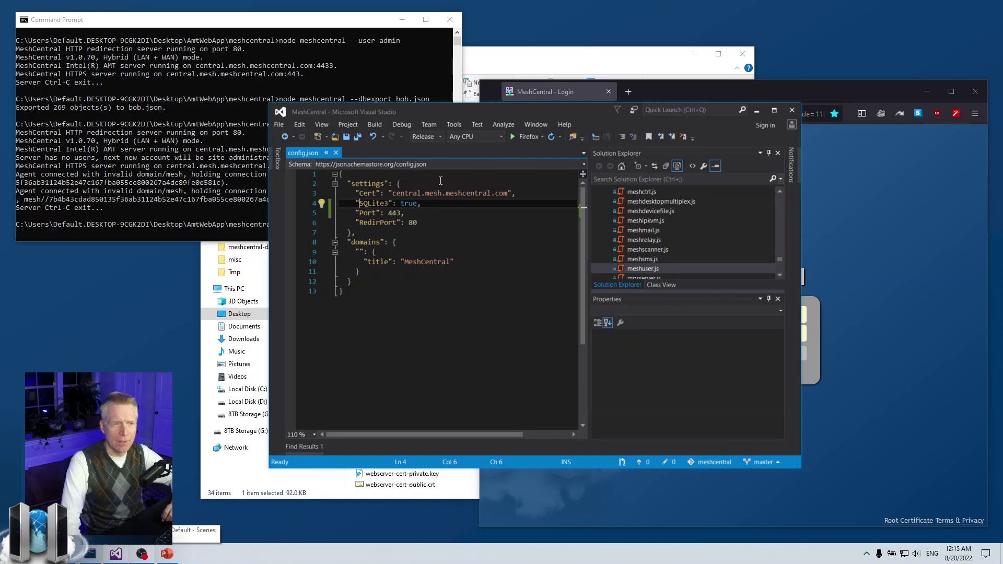
pyautogui.click(353, 224)
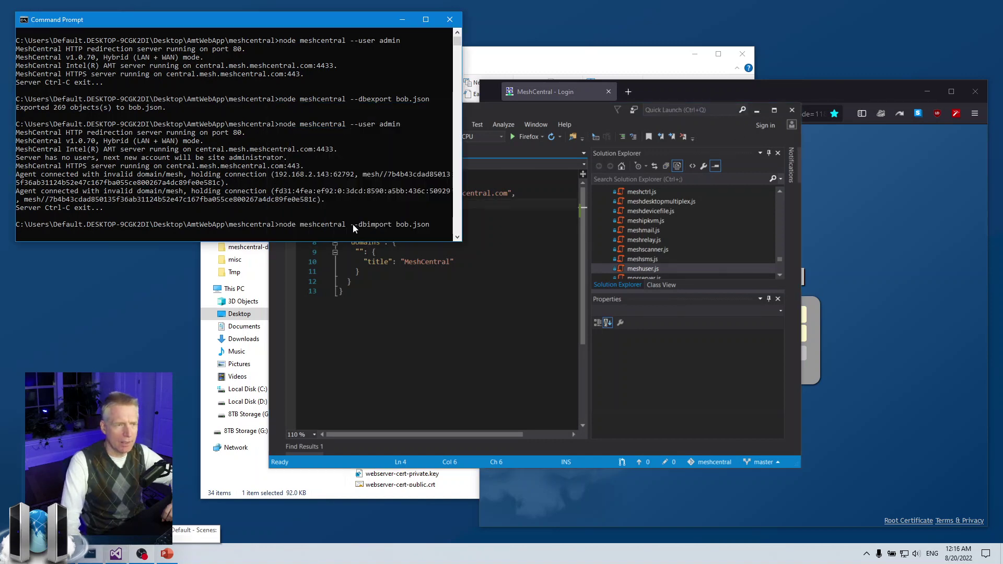
pyautogui.click(471, 203)
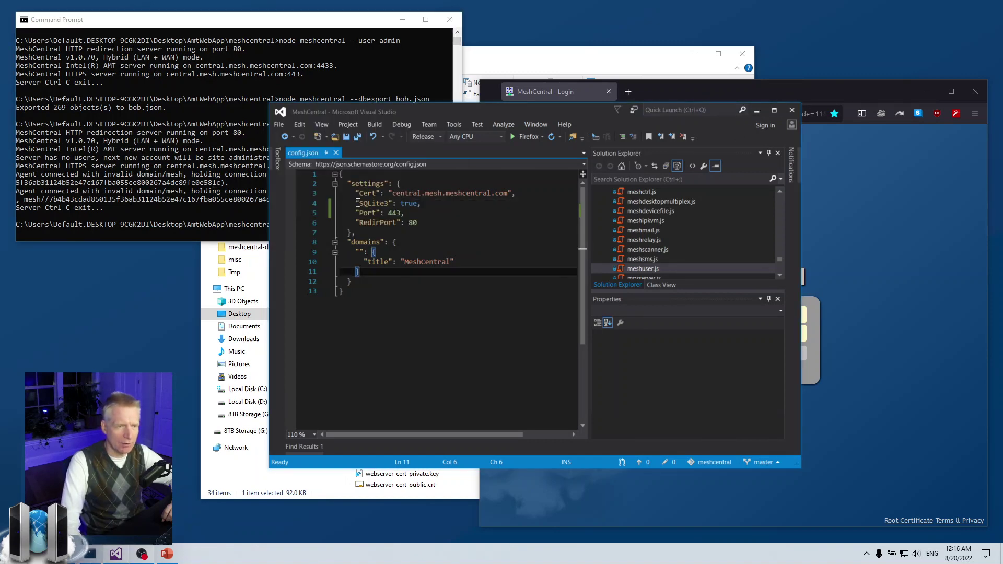
pyautogui.moveTo(356, 204); pyautogui.dragTo(463, 205)
pyautogui.click(460, 222)
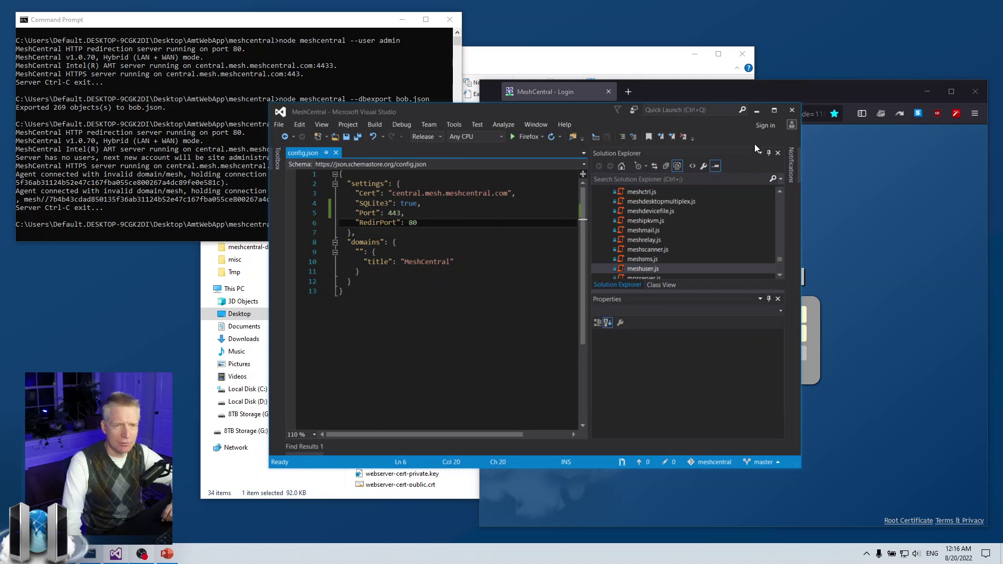
pyautogui.click(756, 112)
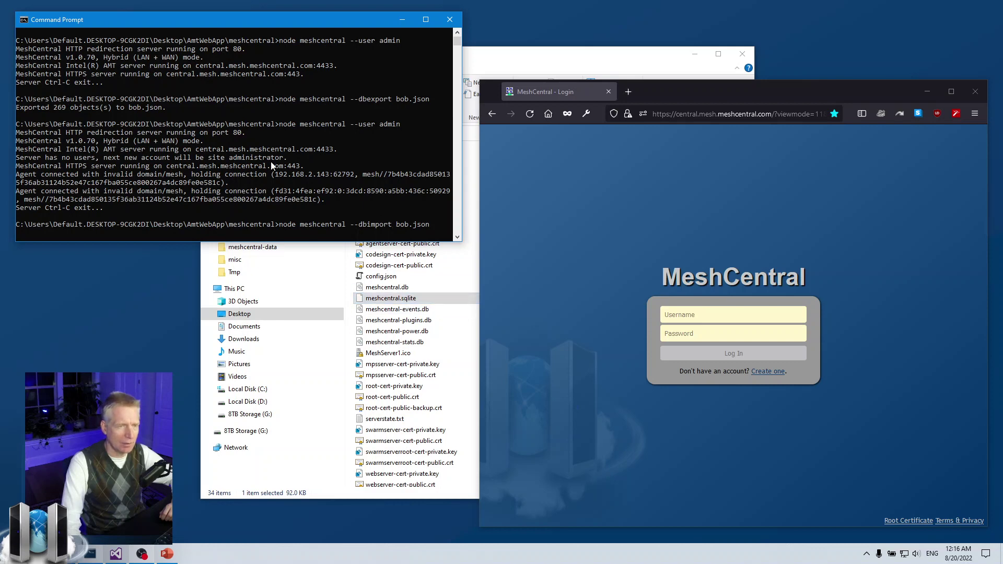
# Step: Run --dbimport to load 269 objects from bob.json, restart 'node meshcentral --user admin', and reload the page
pyautogui.press('Return')
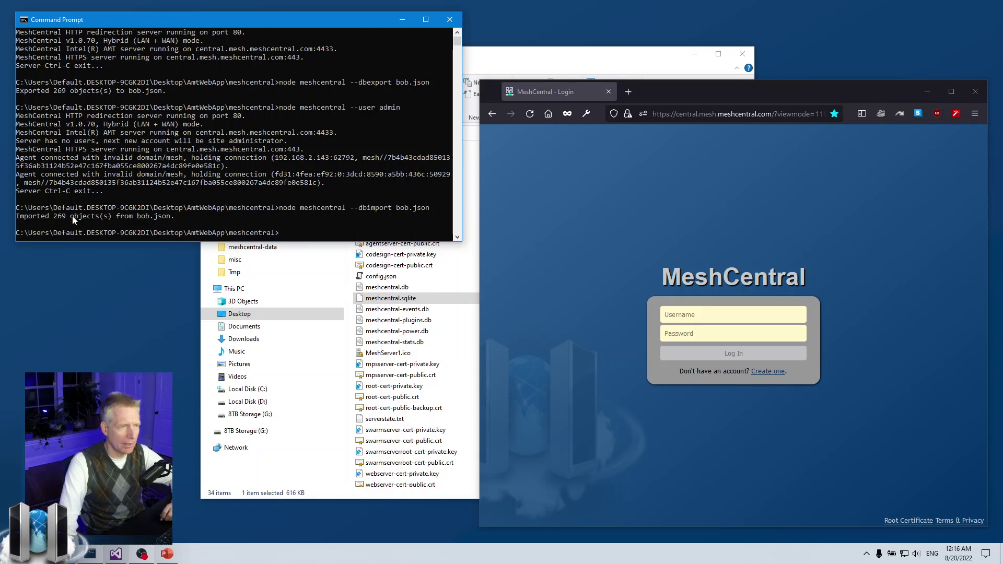
pyautogui.press('Up')
pyautogui.press('Up')
pyautogui.press('Up')
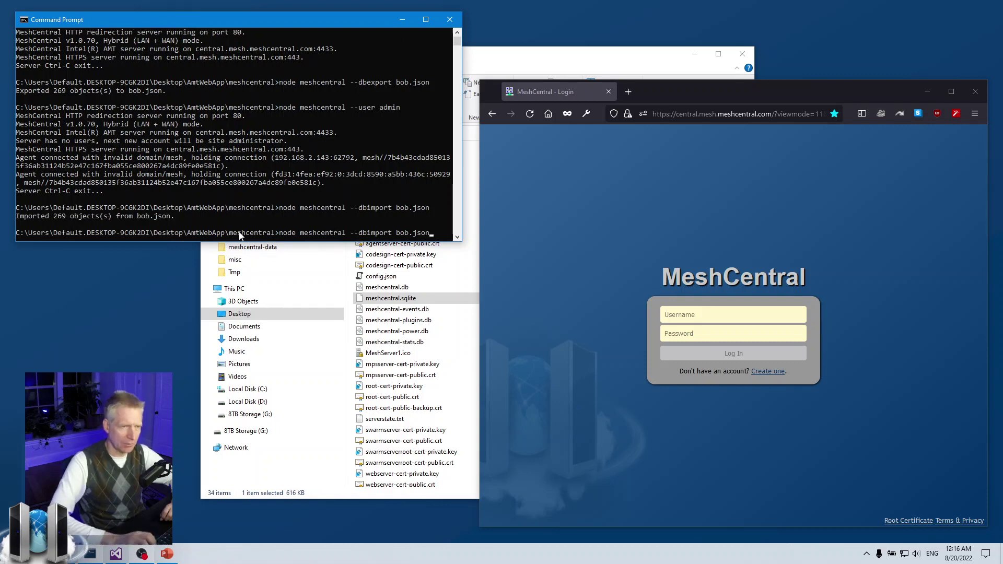
pyautogui.press('Down')
pyautogui.press('Return')
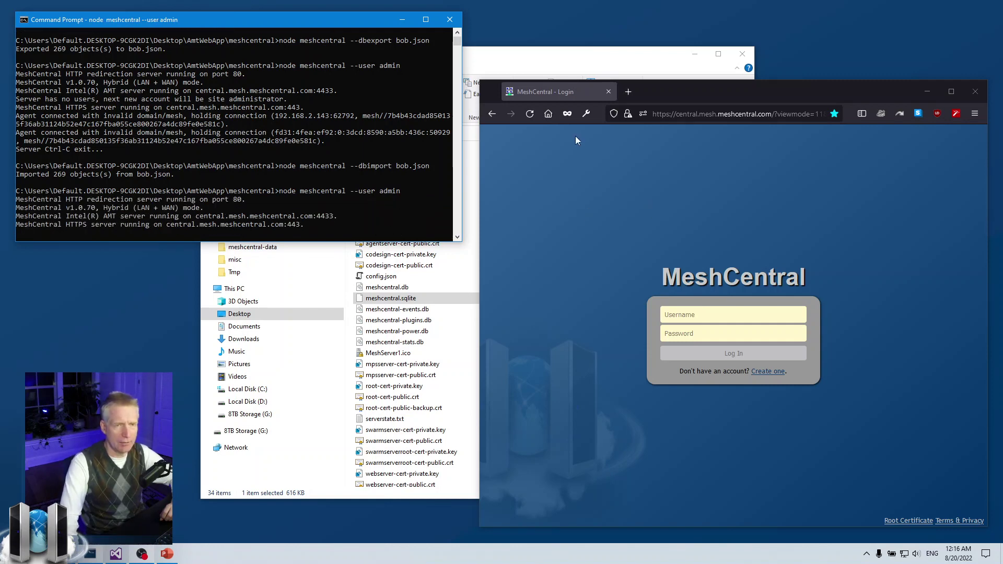
pyautogui.click(530, 114)
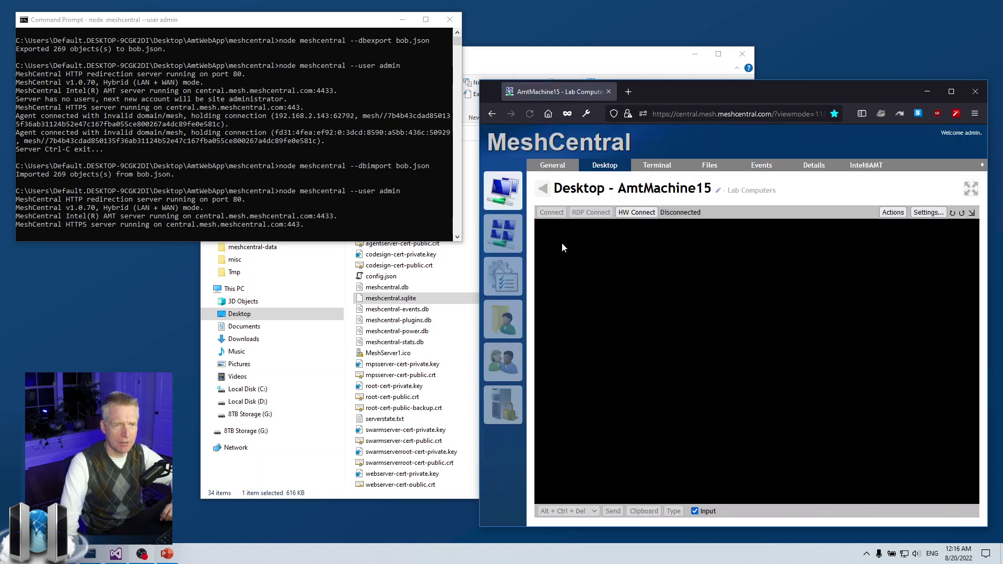
# Step: From My Devices, open AmtMachine15, connect and disconnect its remote Desktop, then return to My Devices
pyautogui.click(503, 191)
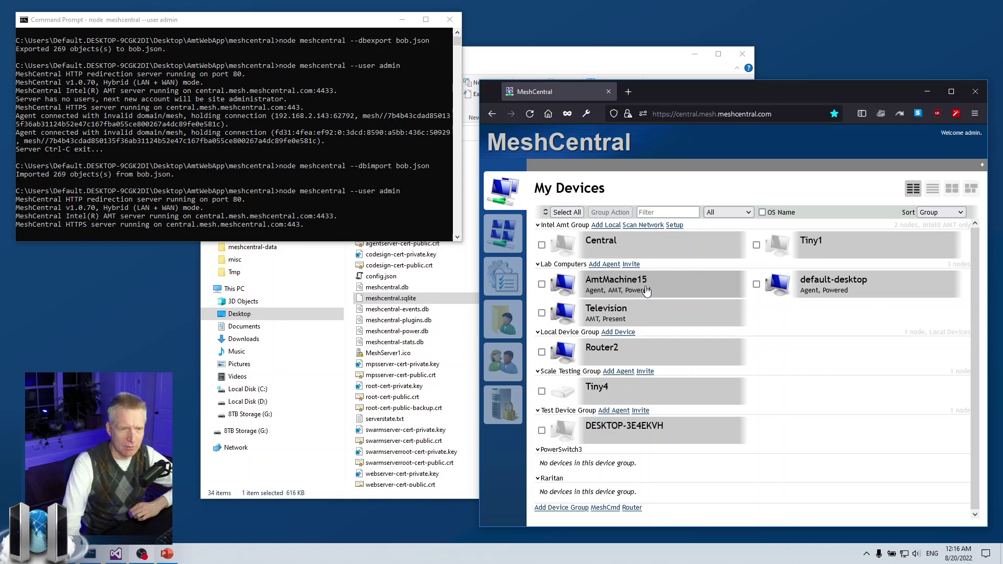
pyautogui.click(627, 287)
pyautogui.click(602, 166)
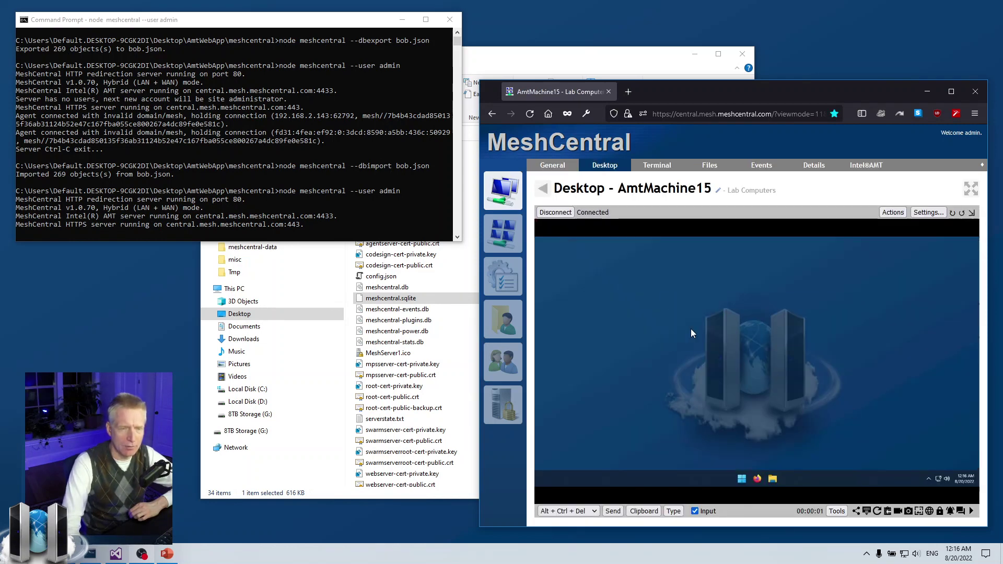
pyautogui.click(556, 213)
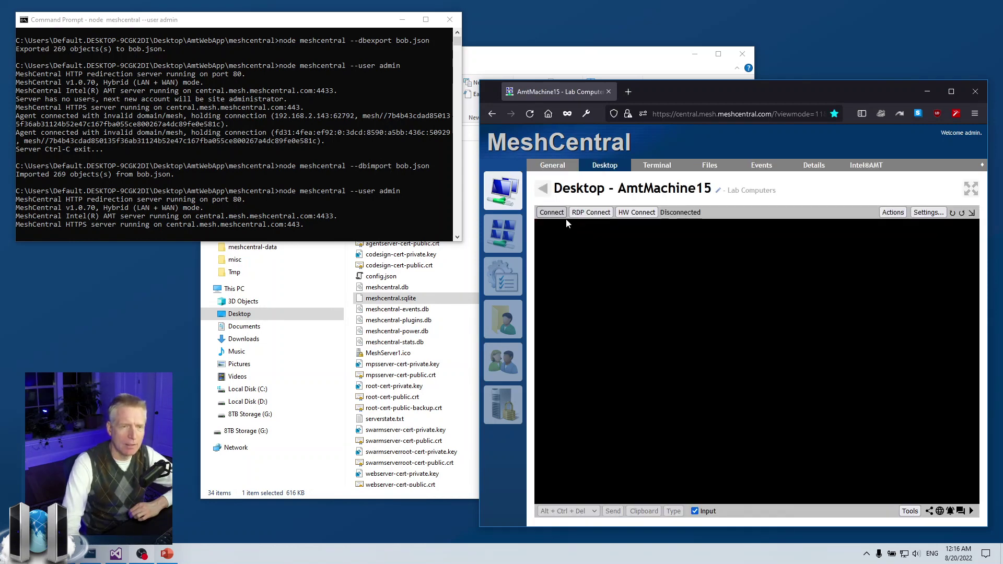
pyautogui.click(503, 191)
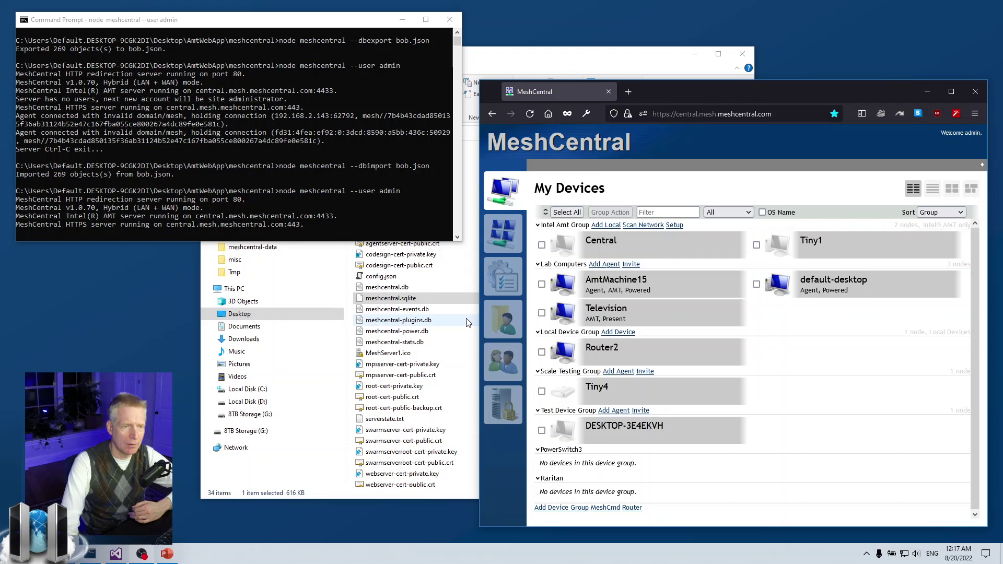
# Step: Bring the meshcentral-data folder forward to see meshcentral.sqlite now at 616 KB
pyautogui.click(372, 302)
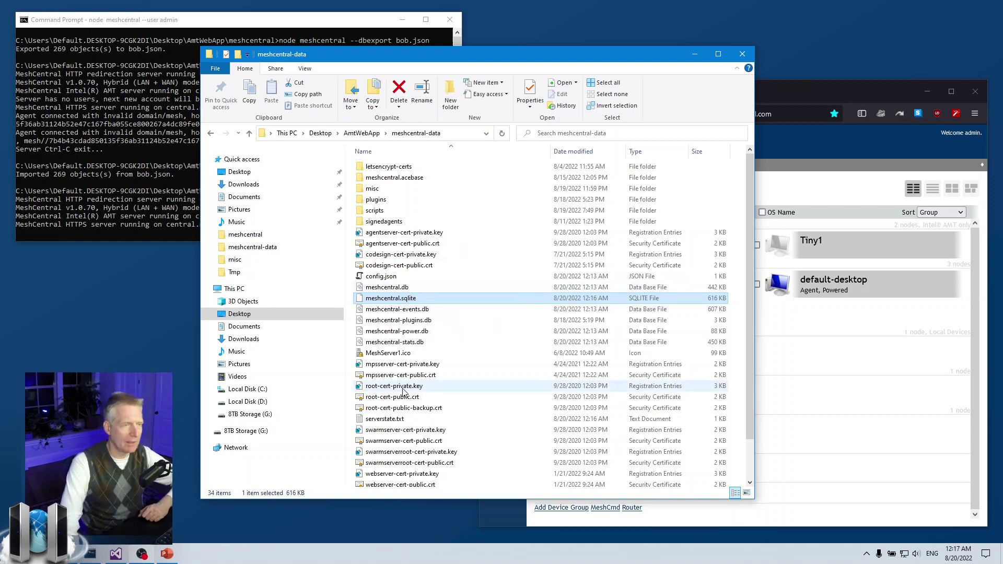
# Step: Bring the running MeshCentral server console back in front of File Explorer
pyautogui.click(146, 224)
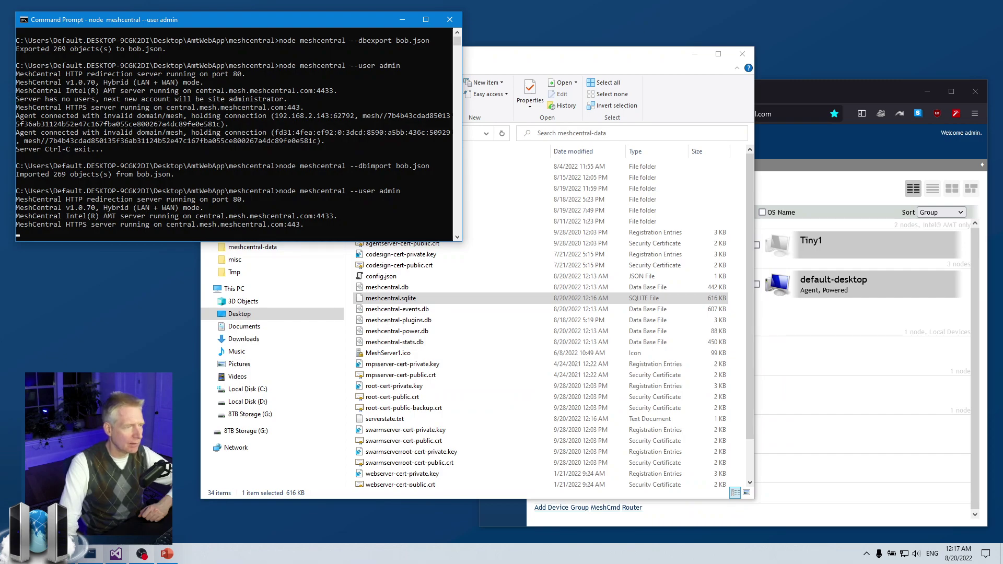